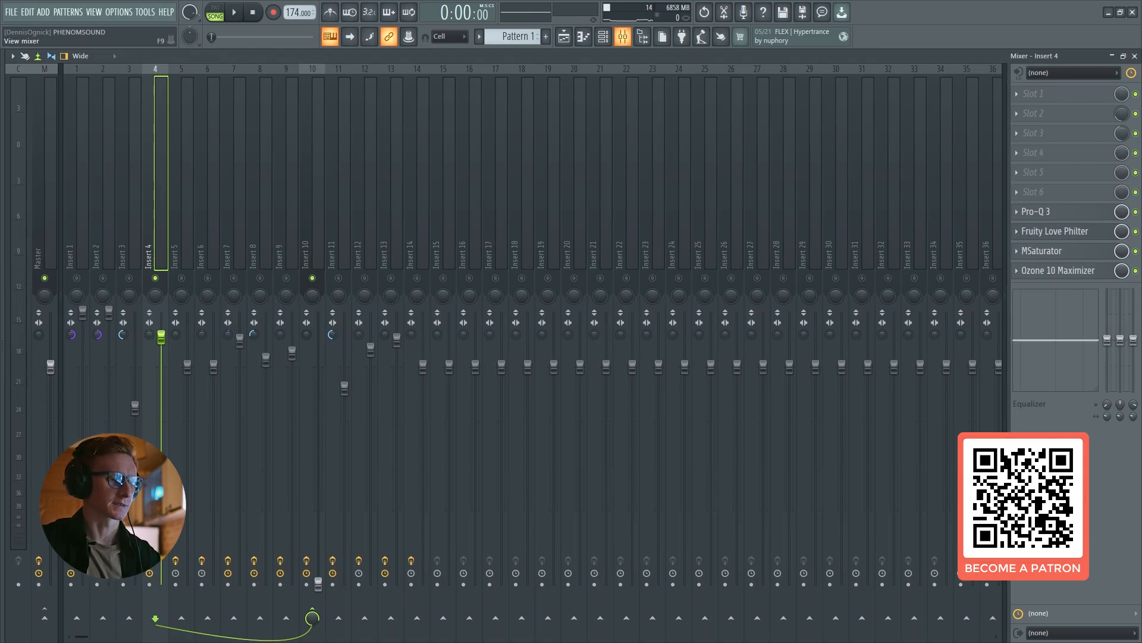
Reset the Serum 2 patch to its initial state and enable oscillator B
key("space")
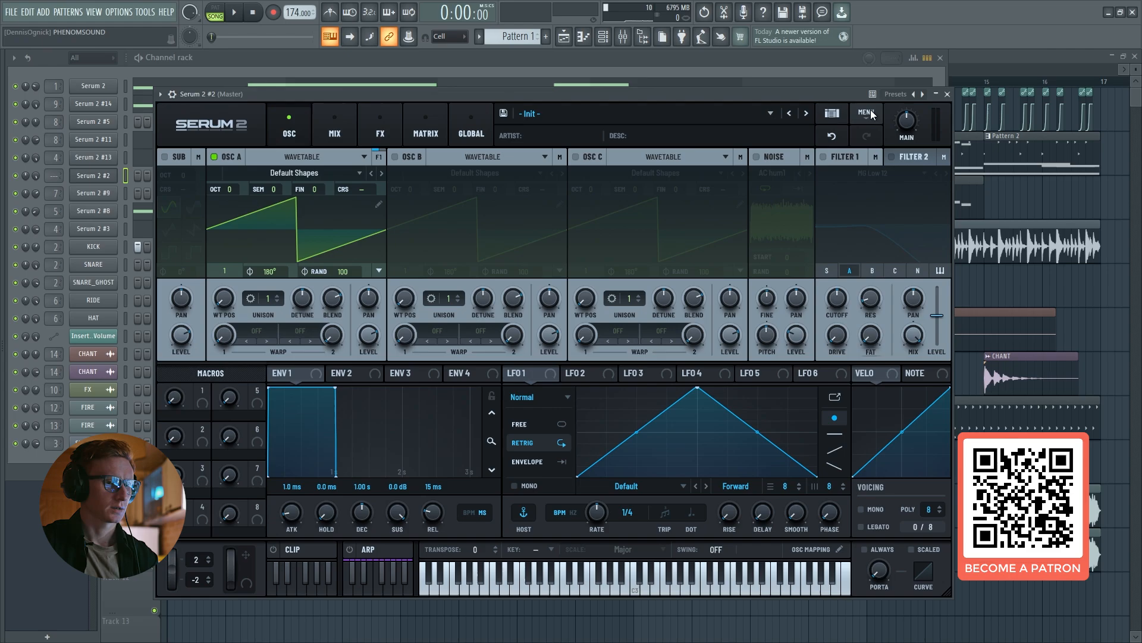
left_click(867, 113)
left_click(866, 184)
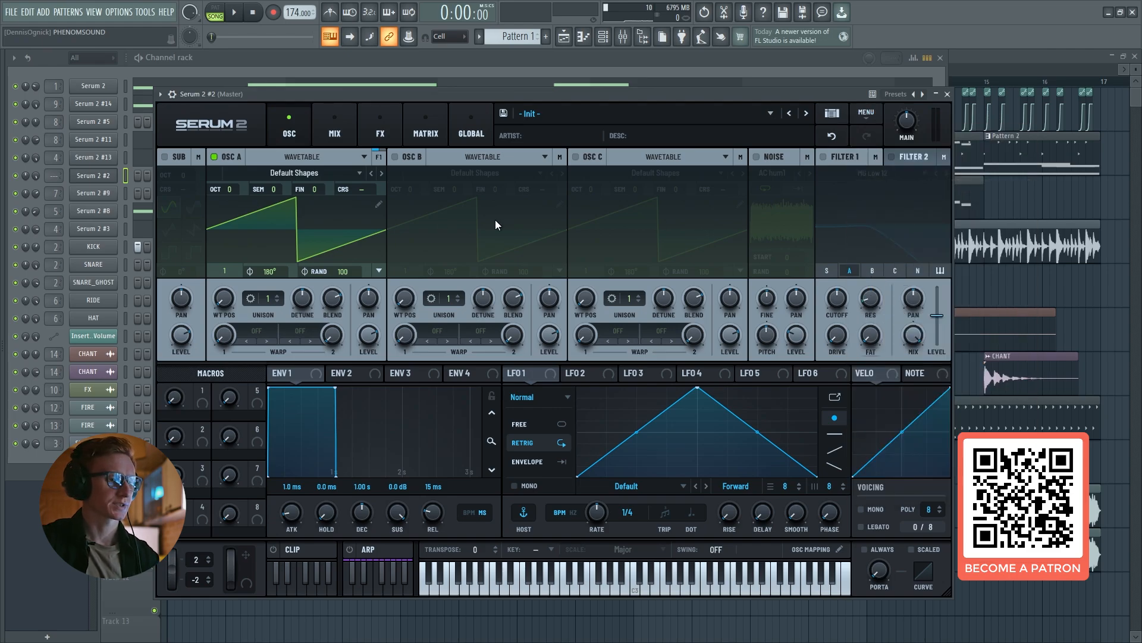
left_click(414, 157)
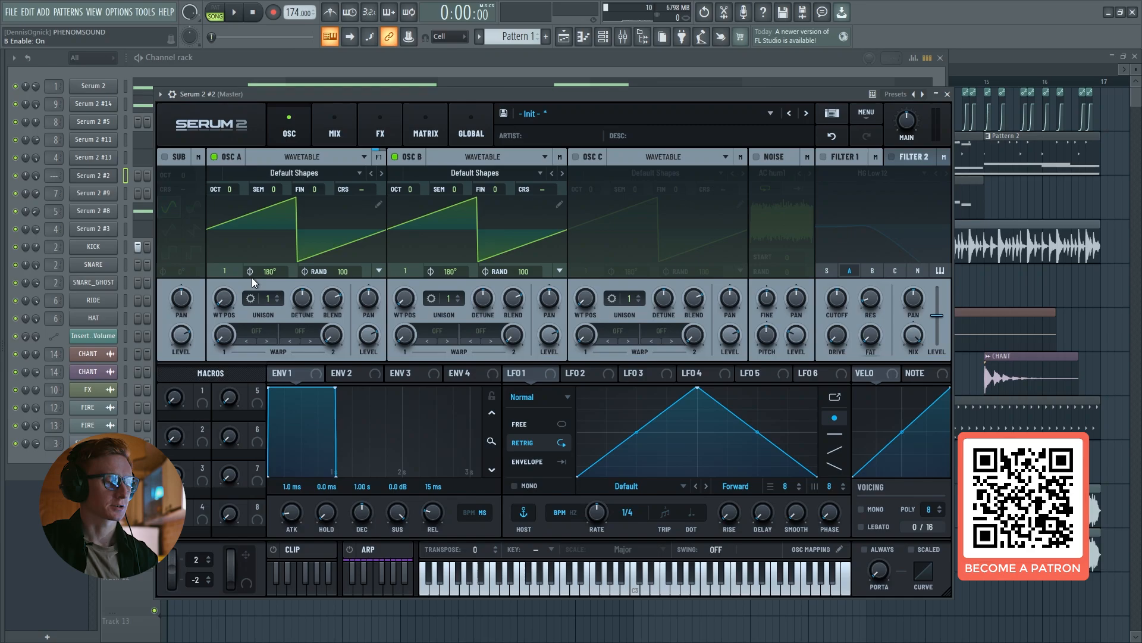
Set oscillators A and B to 16 unison voices, raise the detune on both, with B at 0.40, and play test notes
left_click_drag(266, 298, 295, 205)
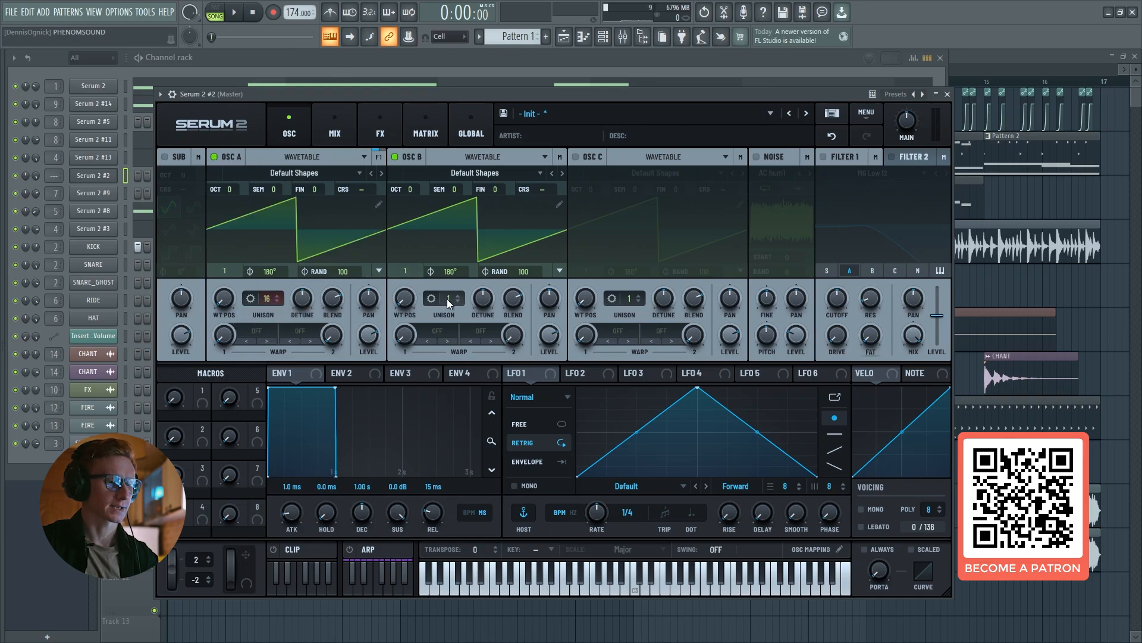
left_click_drag(447, 298, 448, 216)
left_click_drag(475, 308, 479, 293)
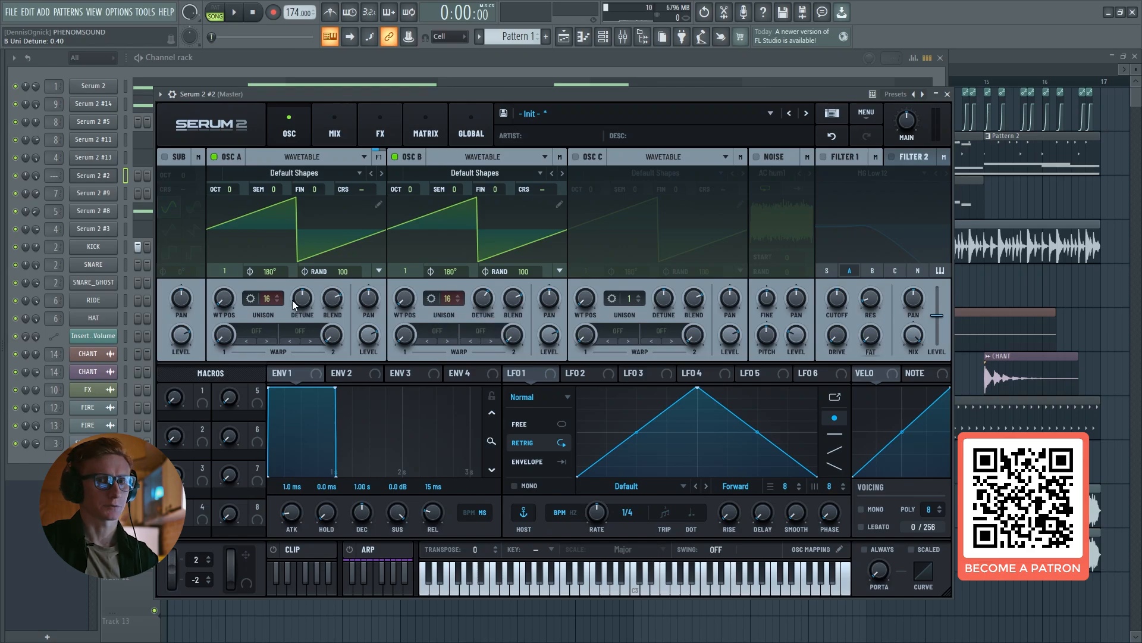
left_click_drag(302, 293, 301, 291)
key("g")
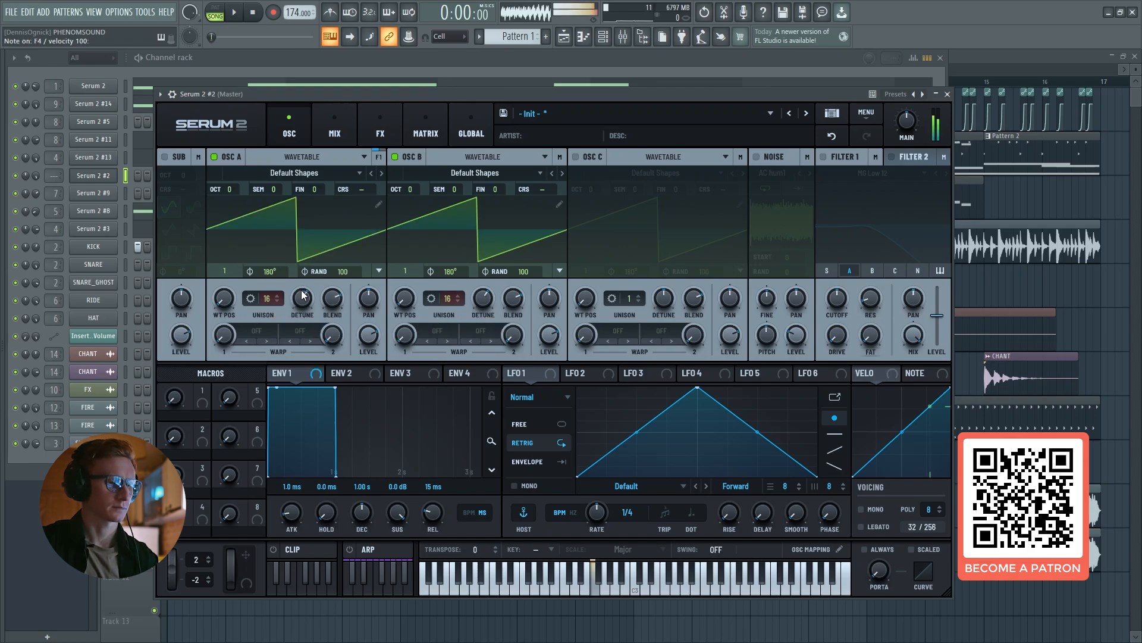
key("c")
key("g")
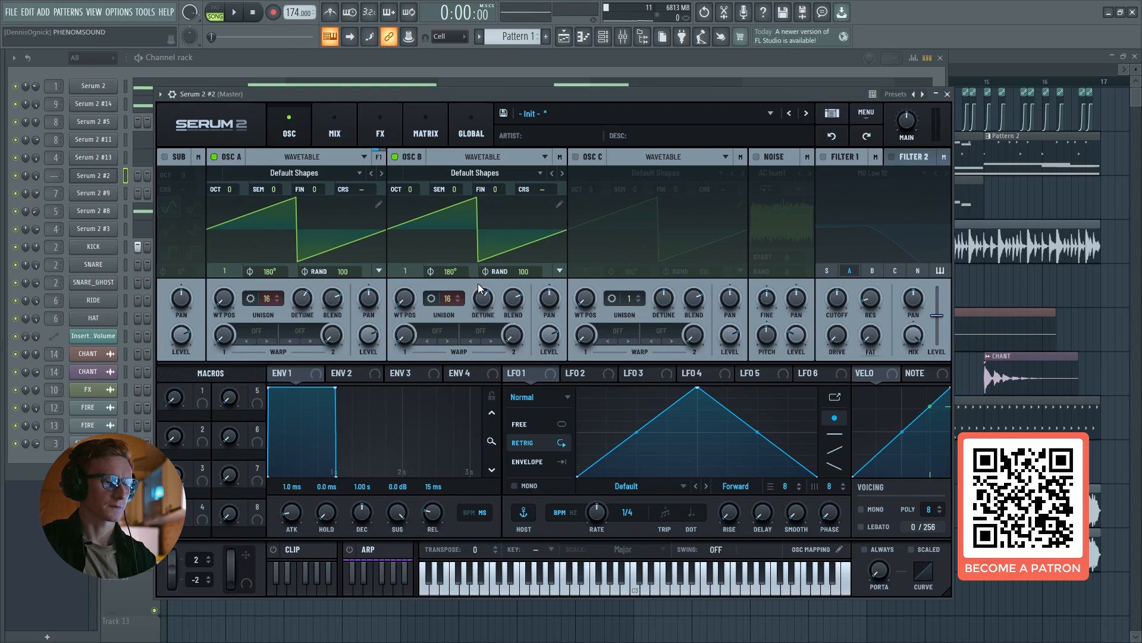
Set the levels of oscillators A and B to 0% and modulate them with LFO 1, by 100% on A and 53% on B
left_click_drag(531, 370, 361, 420)
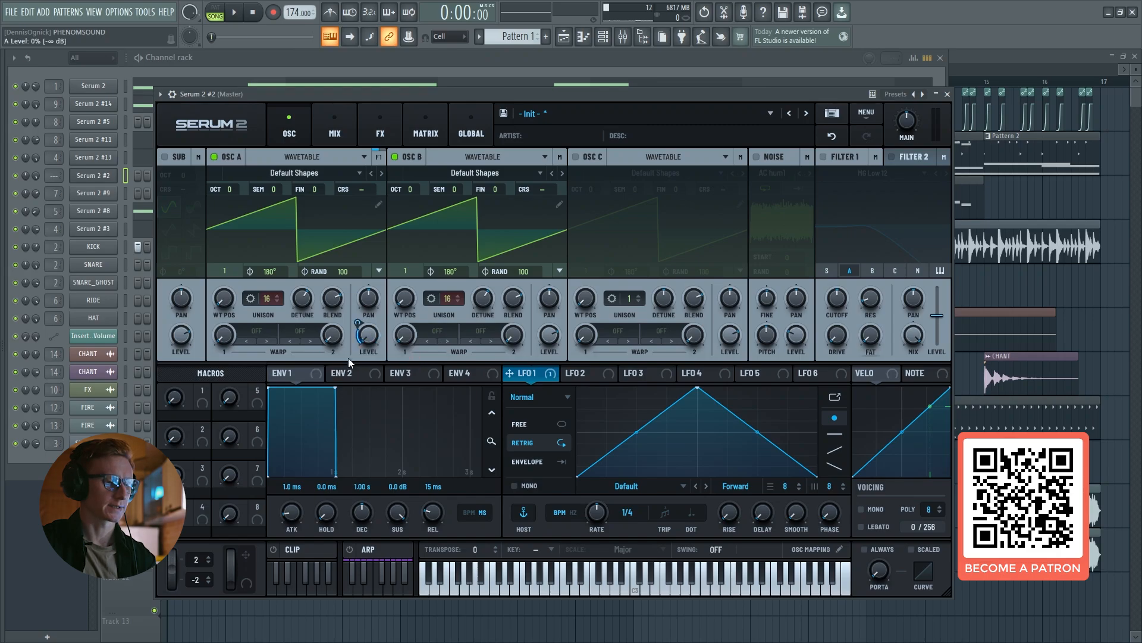
left_click_drag(358, 326, 383, 252)
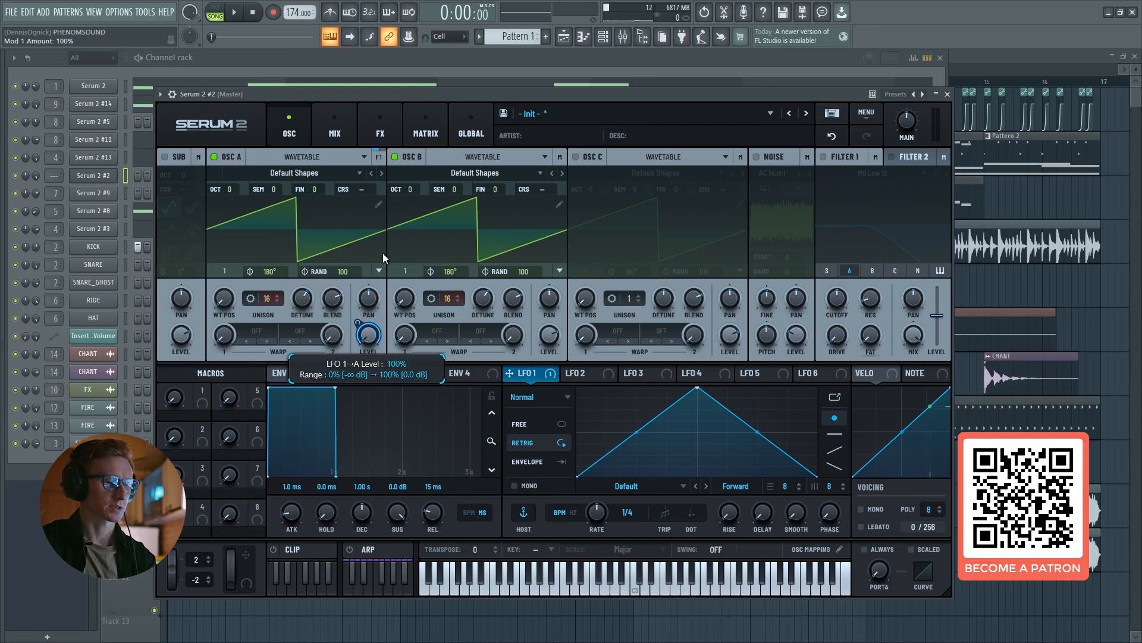
key("v")
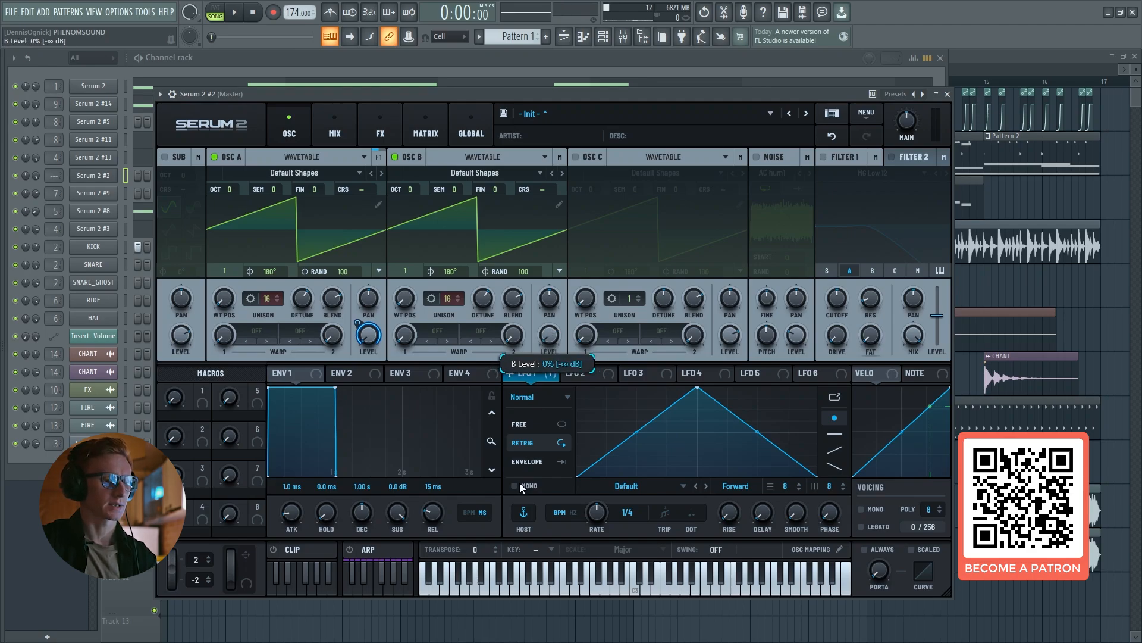
left_click_drag(538, 379, 533, 349)
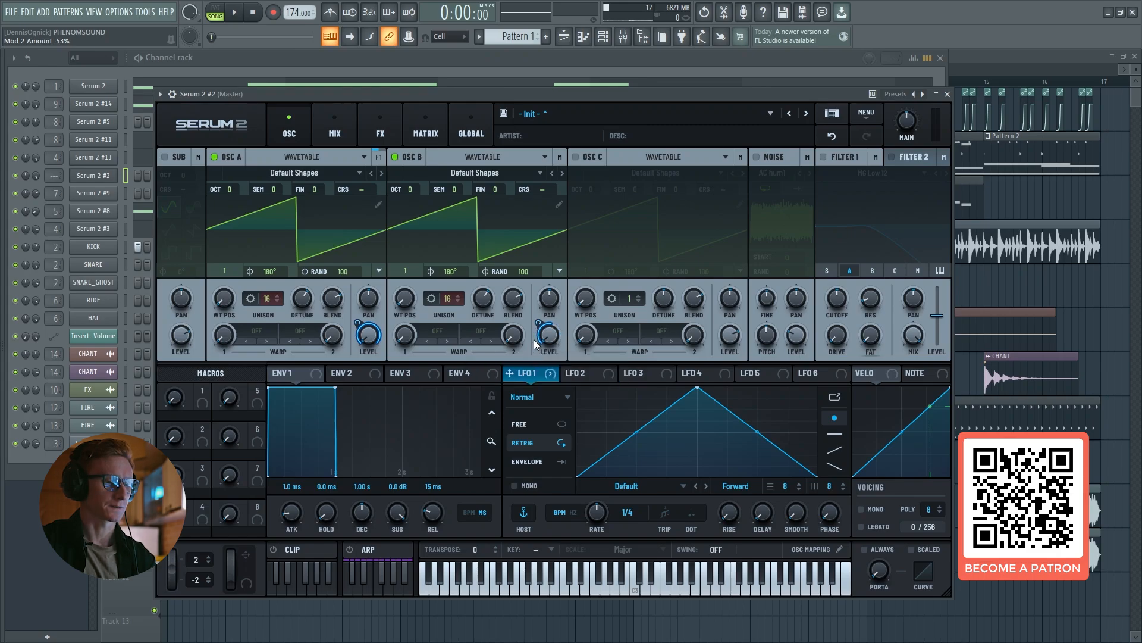
key("v")
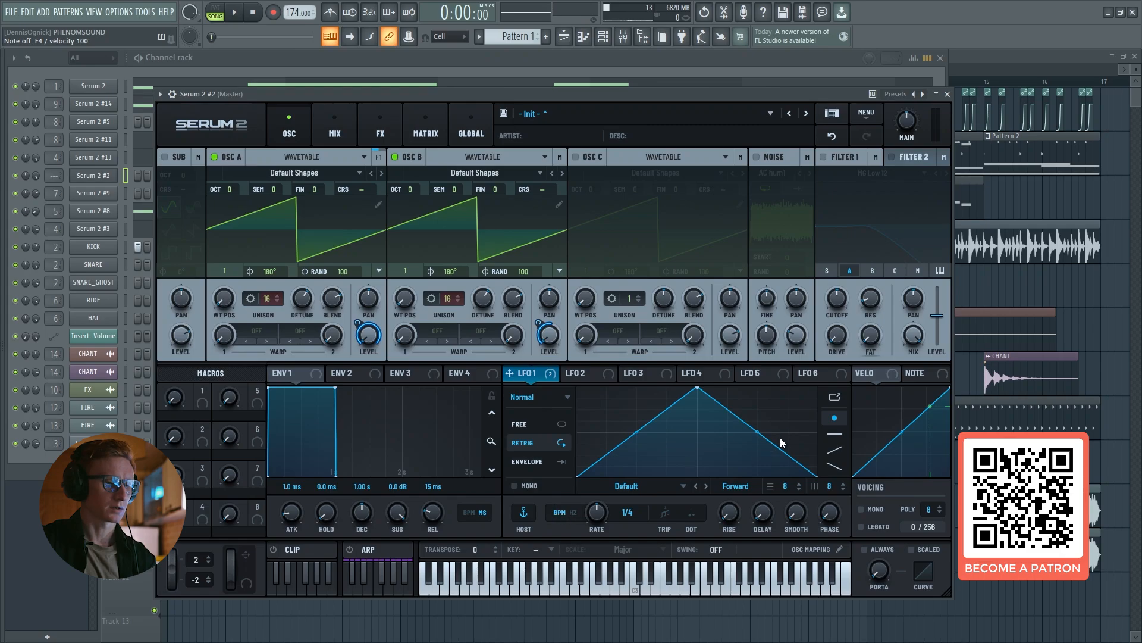
Load the saved user shape with the steep decay curve into LFO 1 and set its rate to 1/2
left_click(827, 392)
left_click(312, 403)
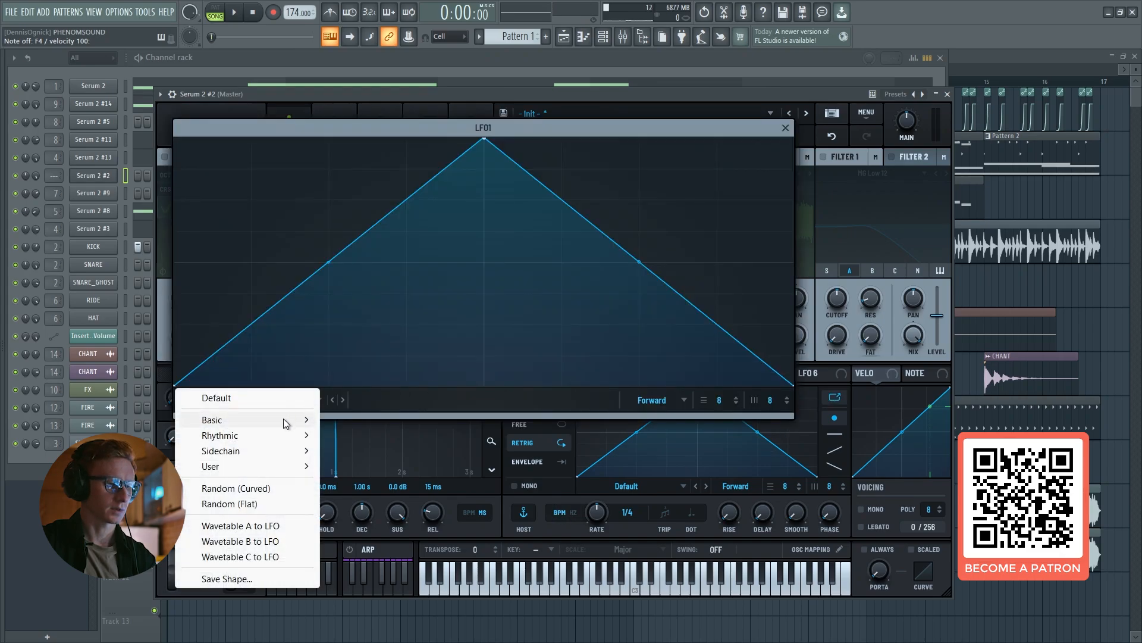
mouse_move(273, 465)
left_click(383, 466)
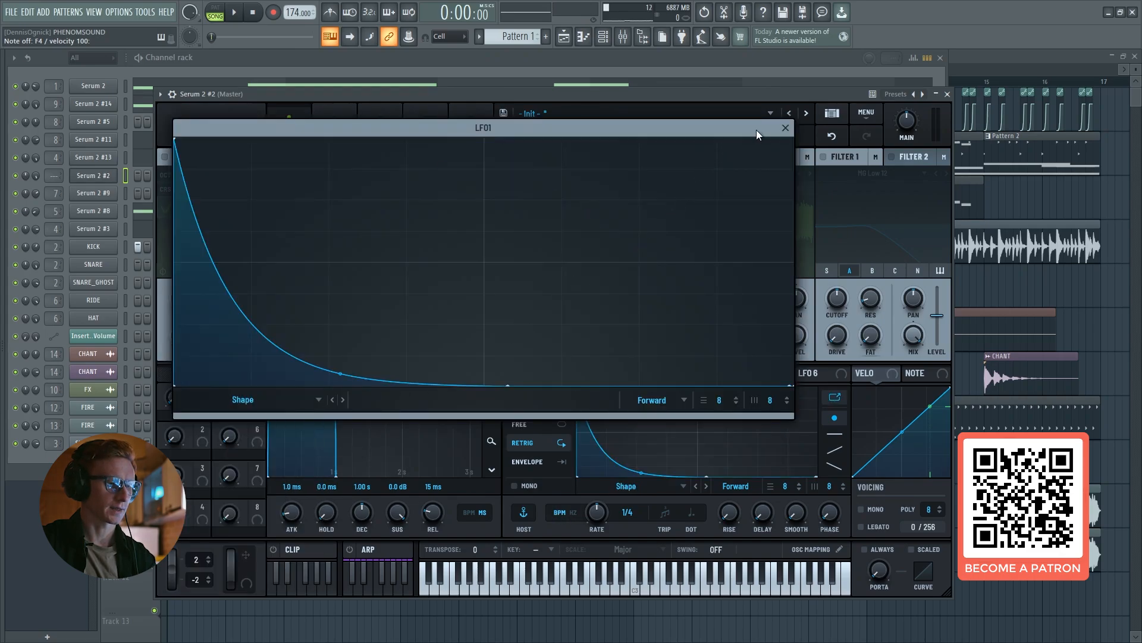
left_click(784, 129)
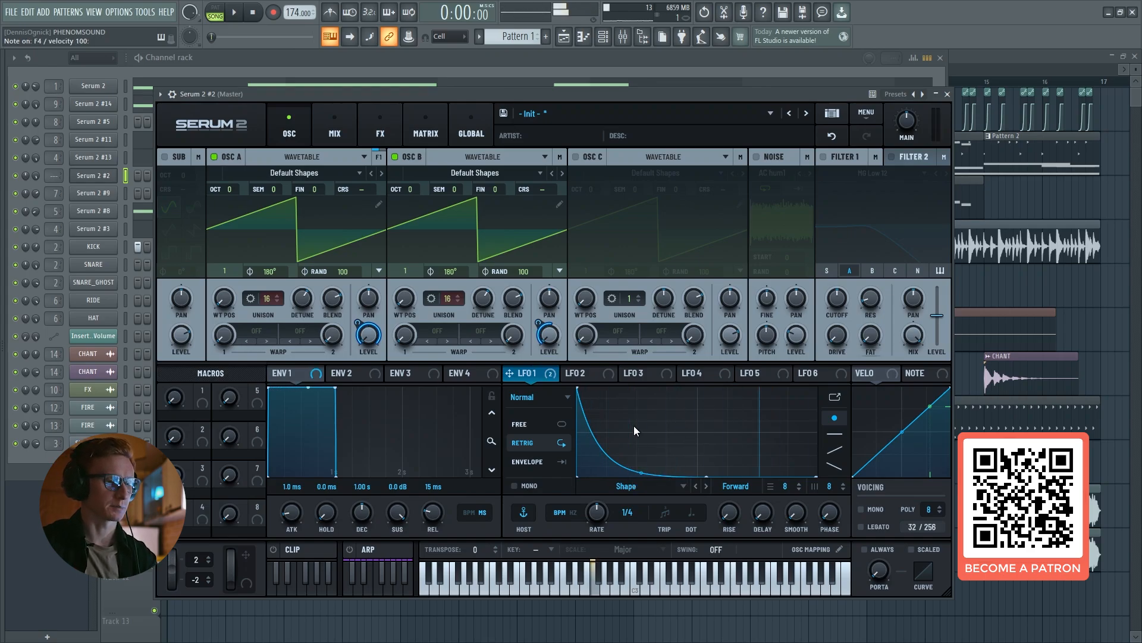
left_click_drag(628, 511, 634, 529)
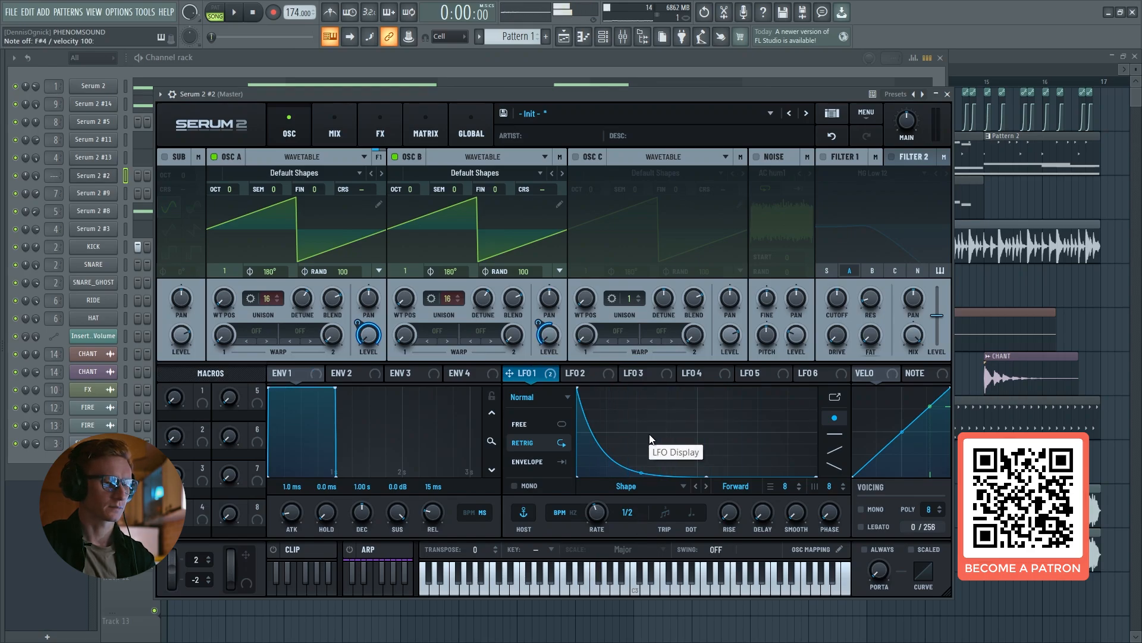
Enable the noise oscillator and load the BrightWhite analog noise sample
left_click(757, 156)
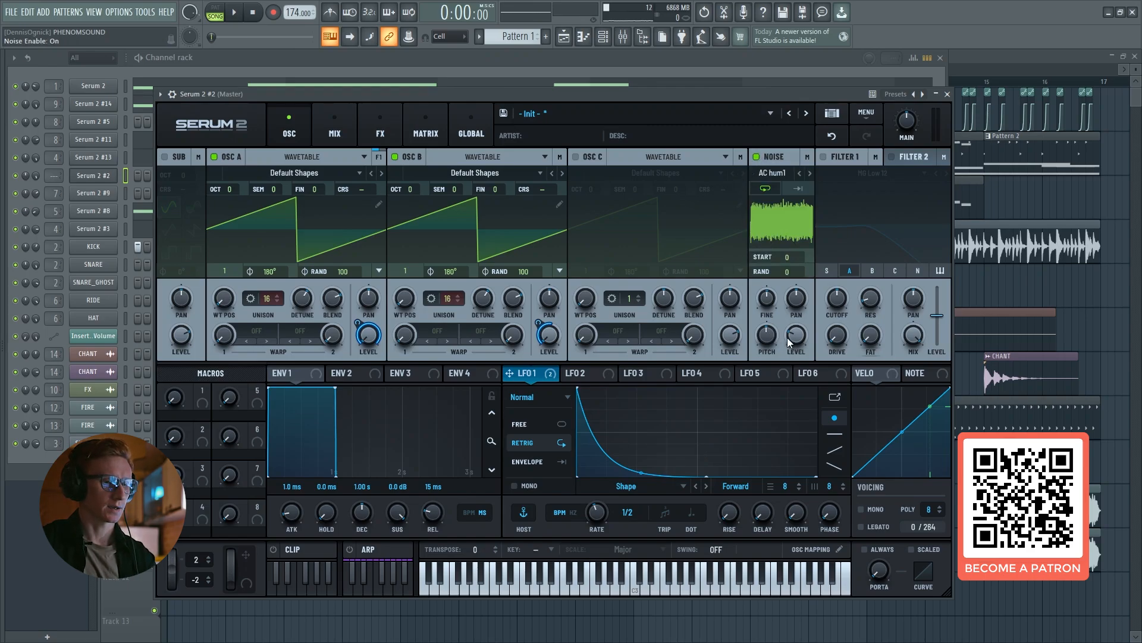
mouse_move(796, 338)
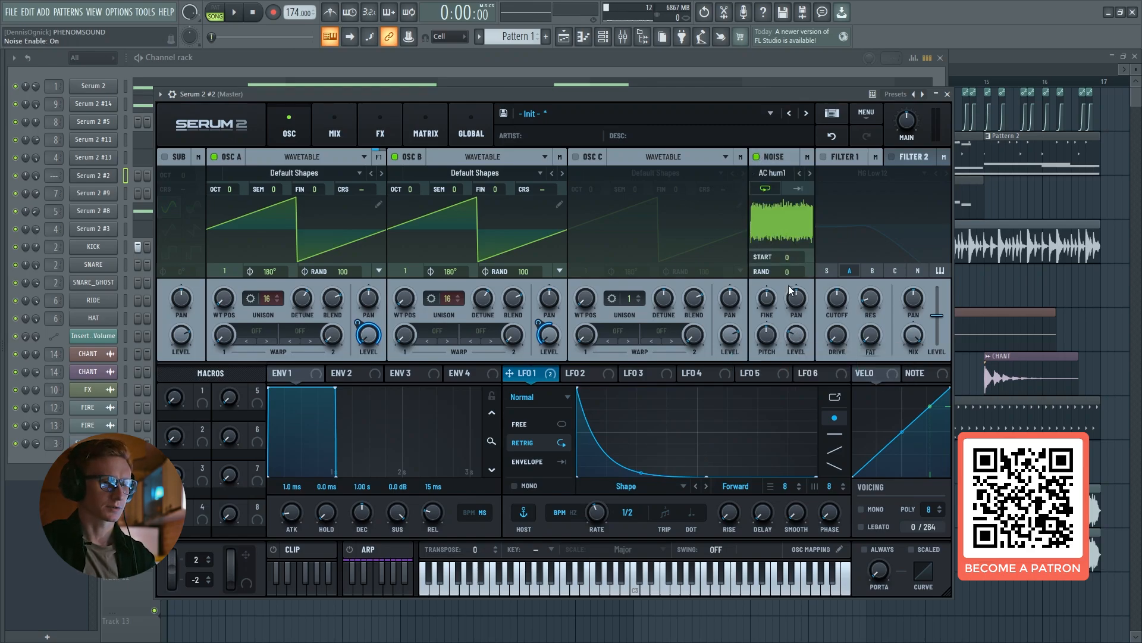
left_click(773, 172)
mouse_move(872, 213)
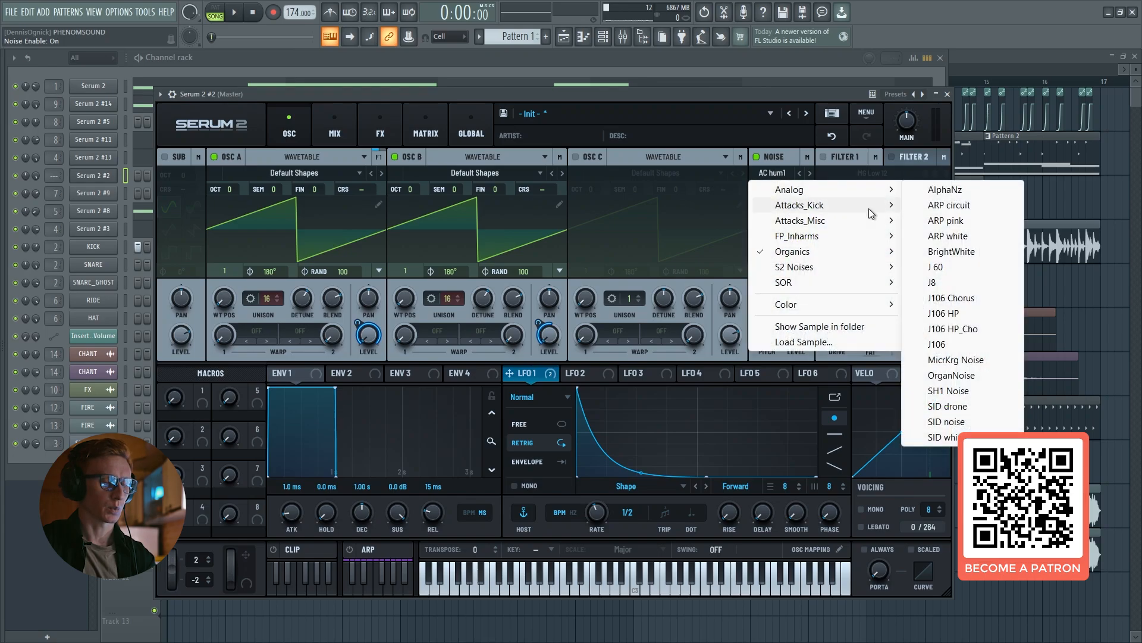
left_click(922, 252)
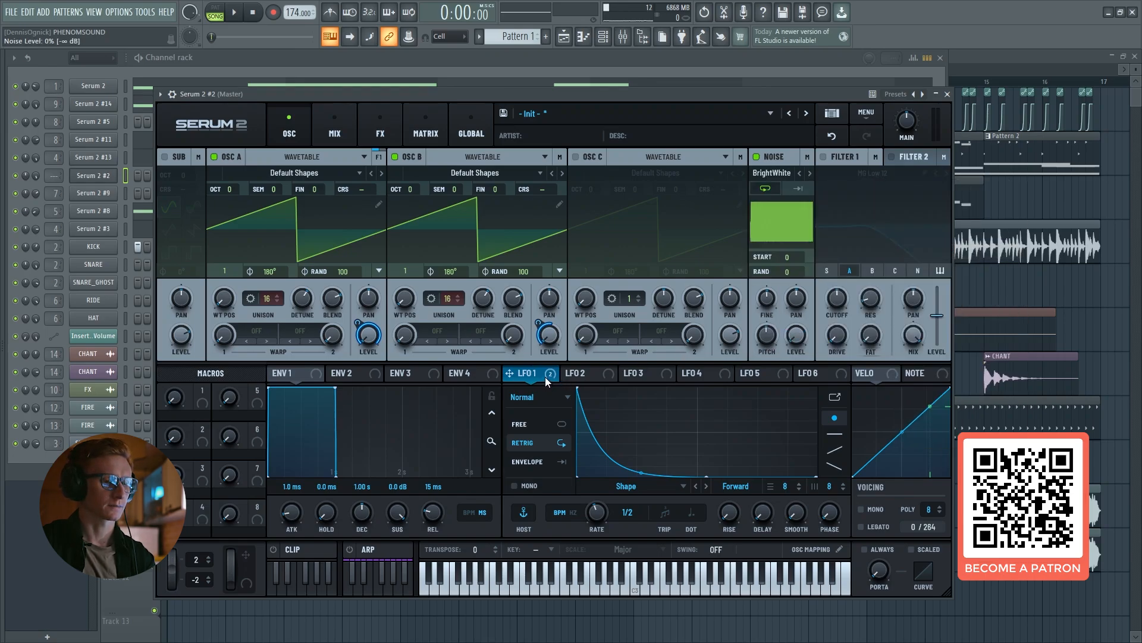
Modulate the noise level with LFO 1, adjust the noise pitch and play test notes
left_click_drag(545, 377, 772, 325)
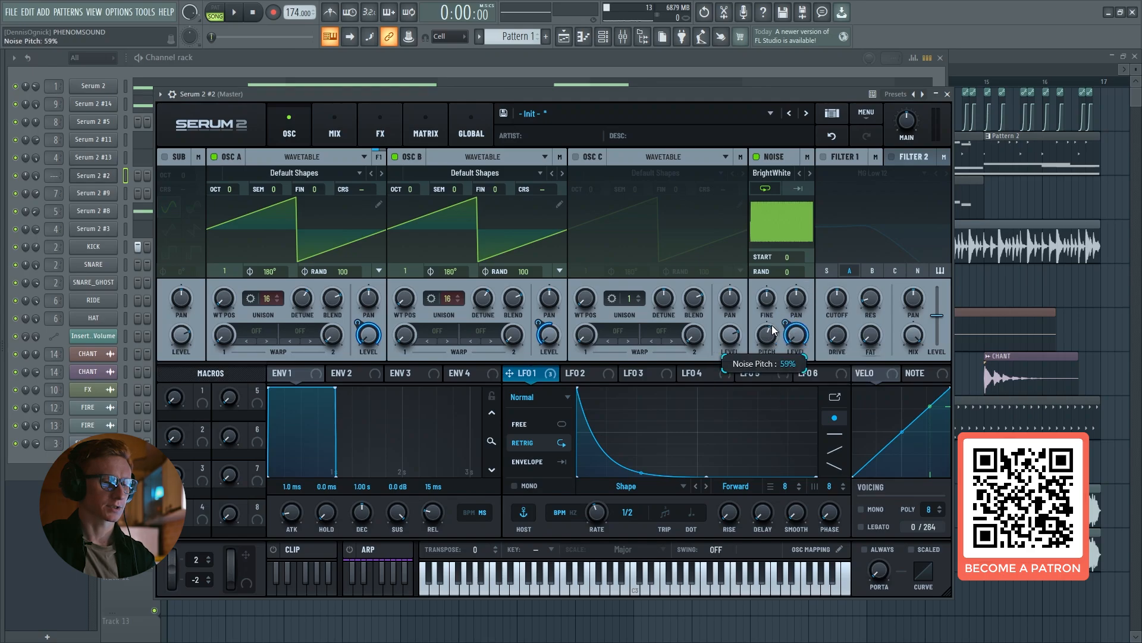
key("v")
key("c")
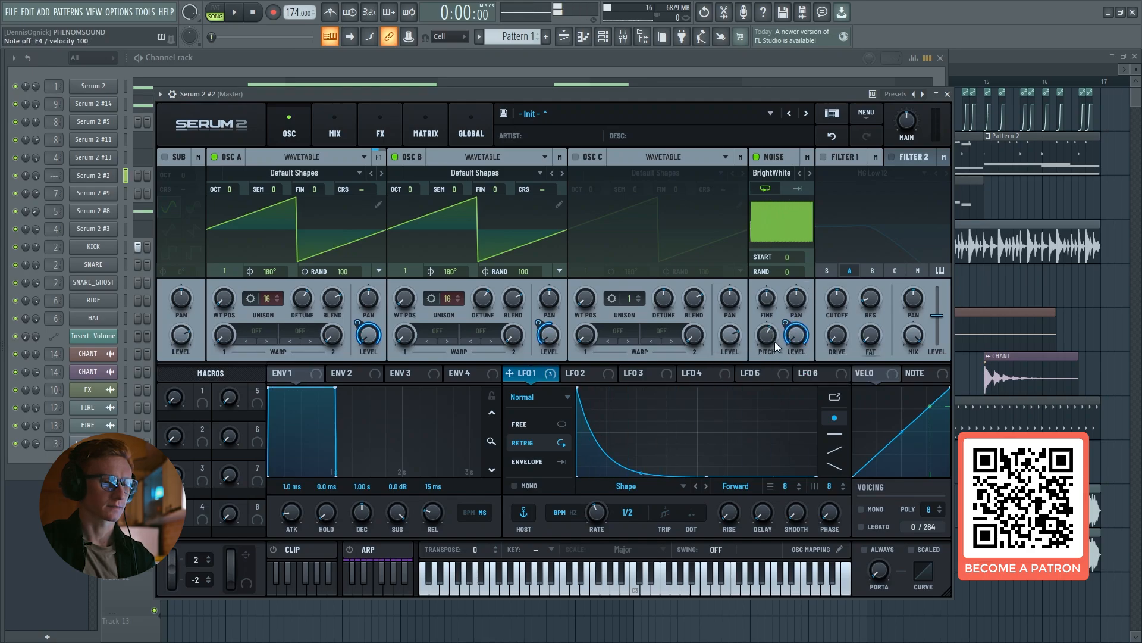
key("v")
key("v")
Set oscillator A's first warp mode to FM (B) at 24% and play test notes
left_click(256, 330)
mouse_move(291, 424)
left_click(388, 424)
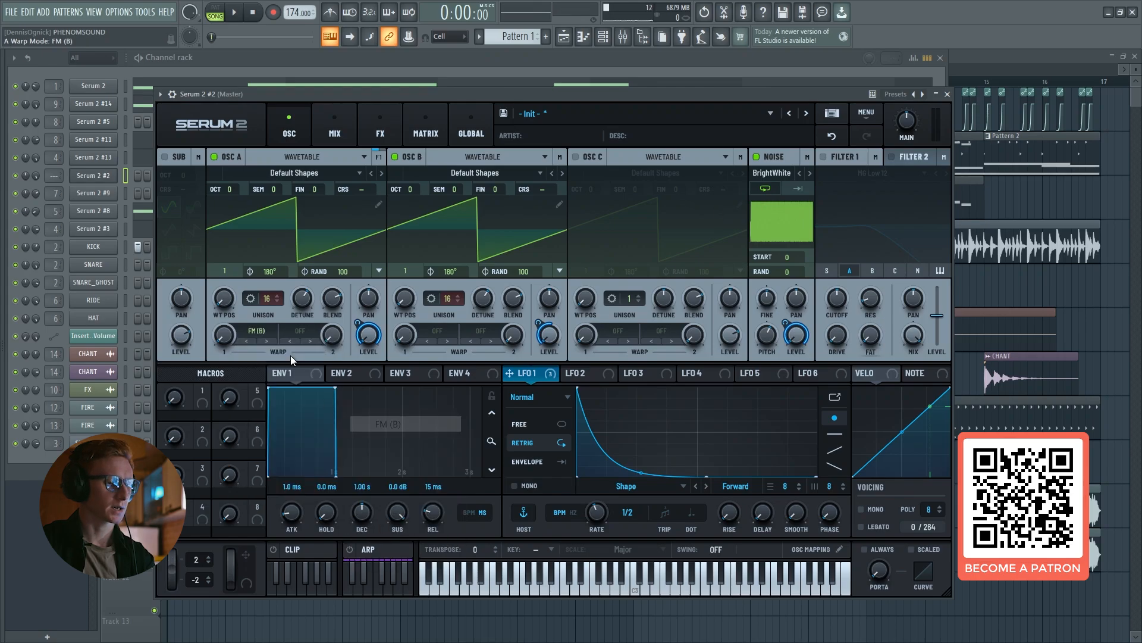
mouse_move(220, 337)
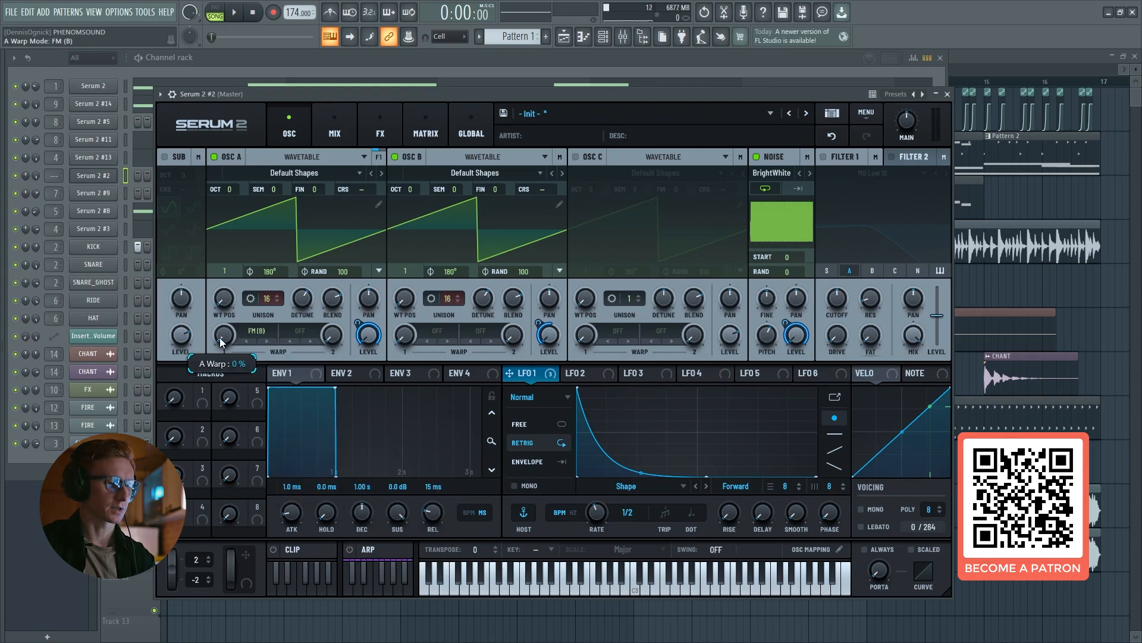
left_click_drag(219, 338, 223, 337)
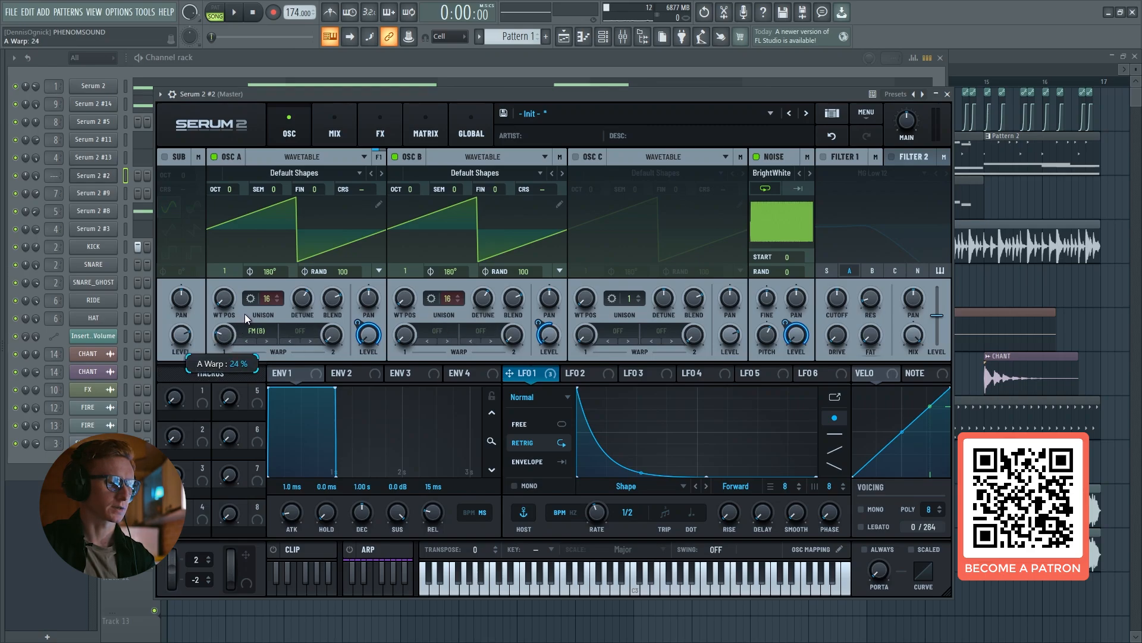
key("v")
key("c")
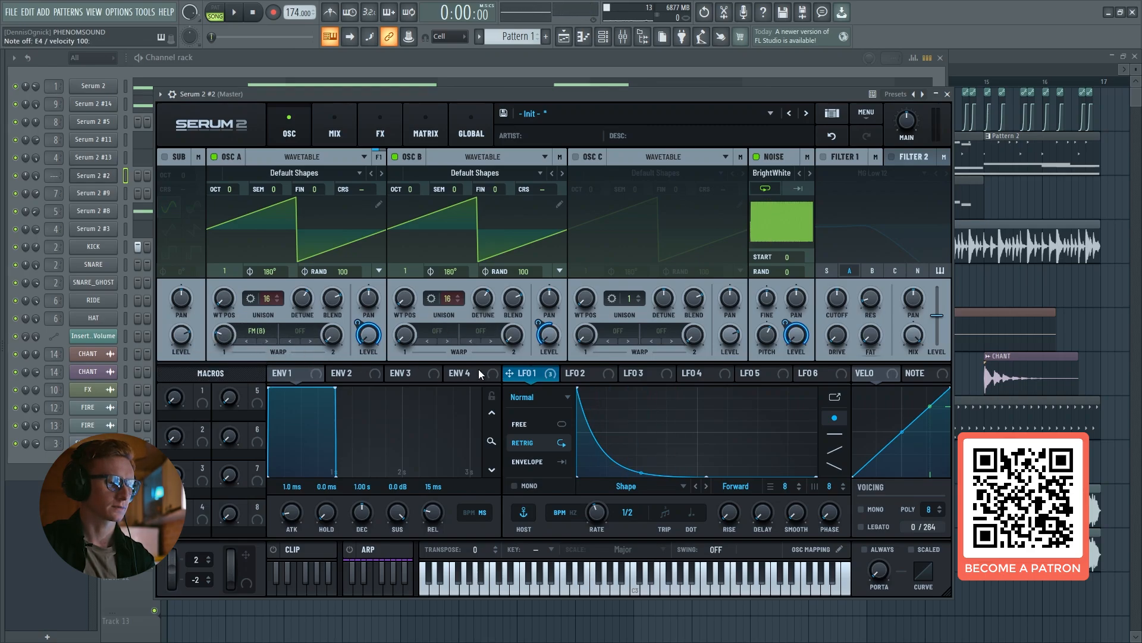
Modulate oscillator A's FM warp with LFO 1 by 36% and play test notes
left_click_drag(523, 374, 209, 348)
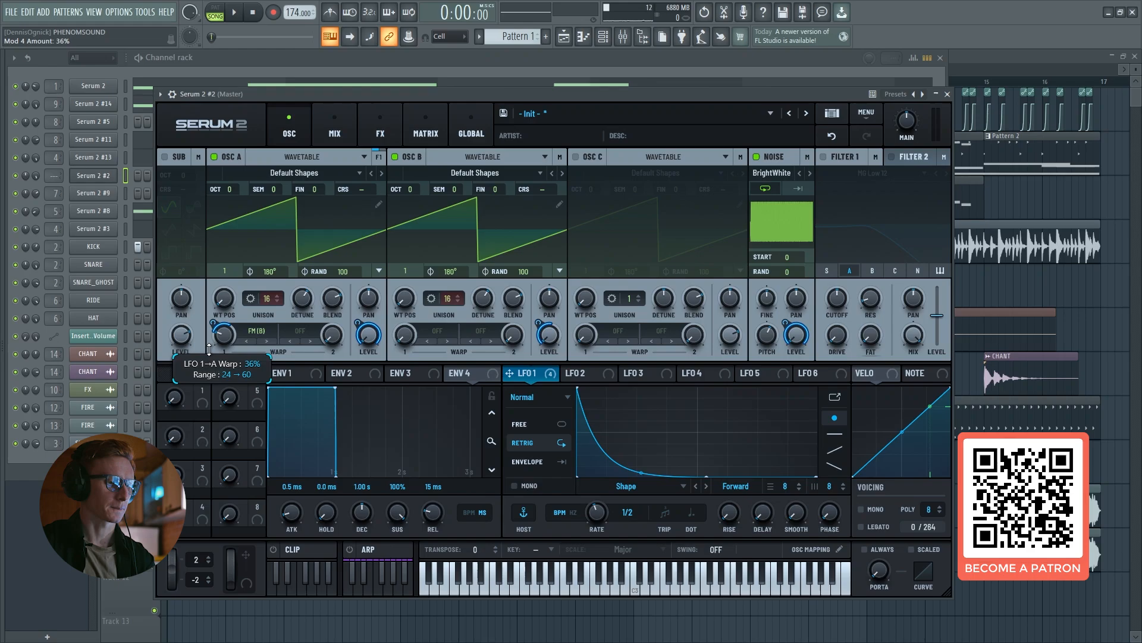
key("g")
key("v")
key("c")
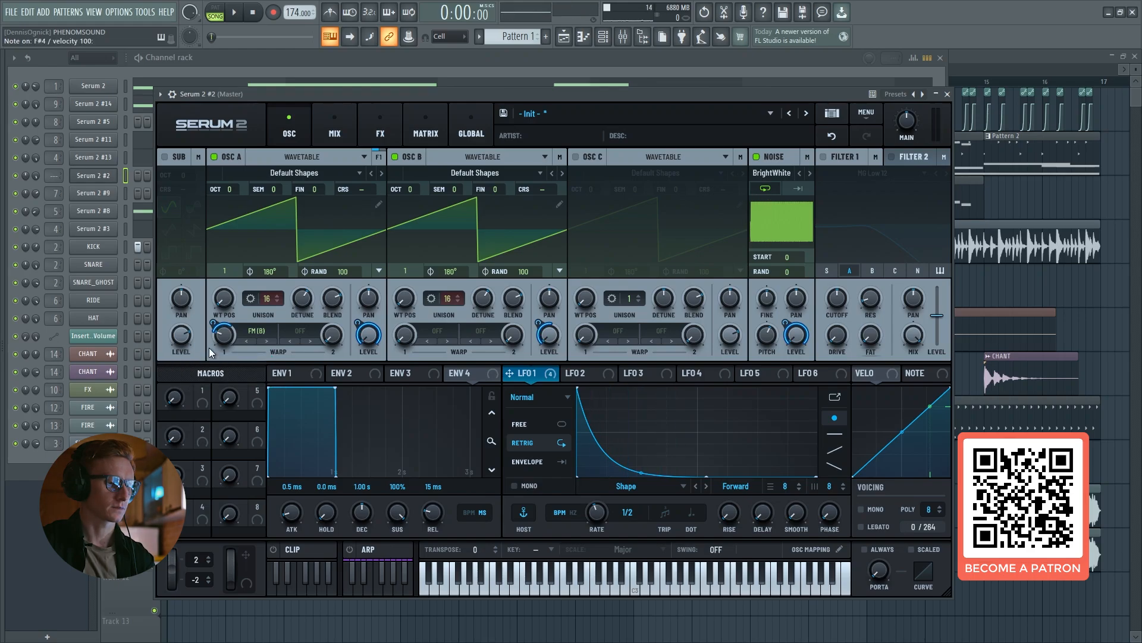
key("g")
key("v")
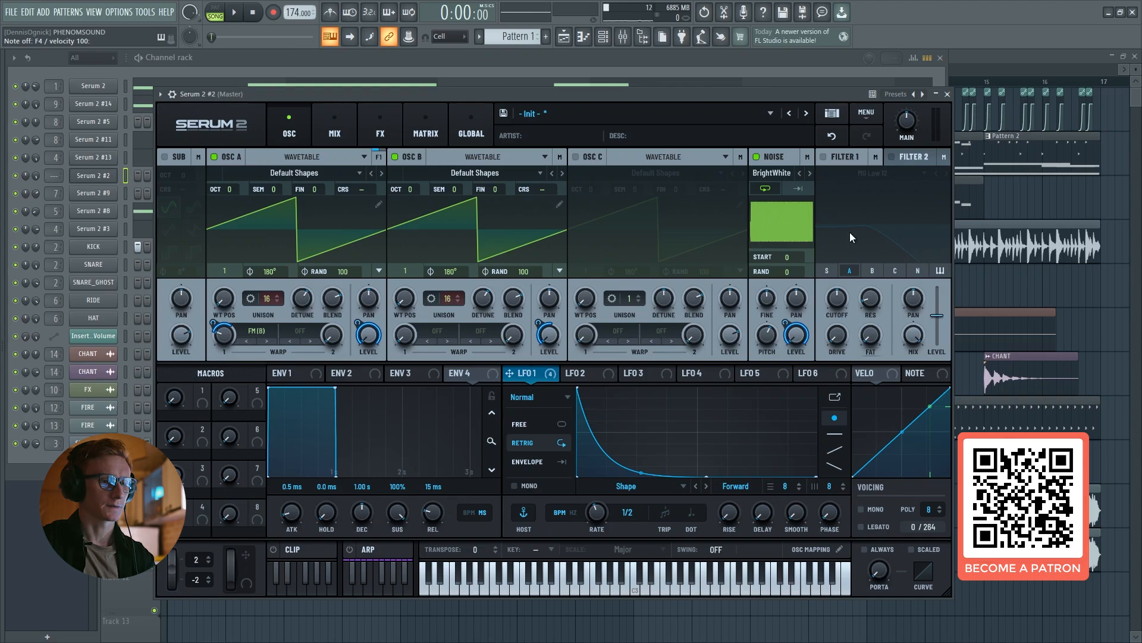
Enable Filter 1 with the Exp BPF type and also route oscillator B and the noise through it
left_click(825, 157)
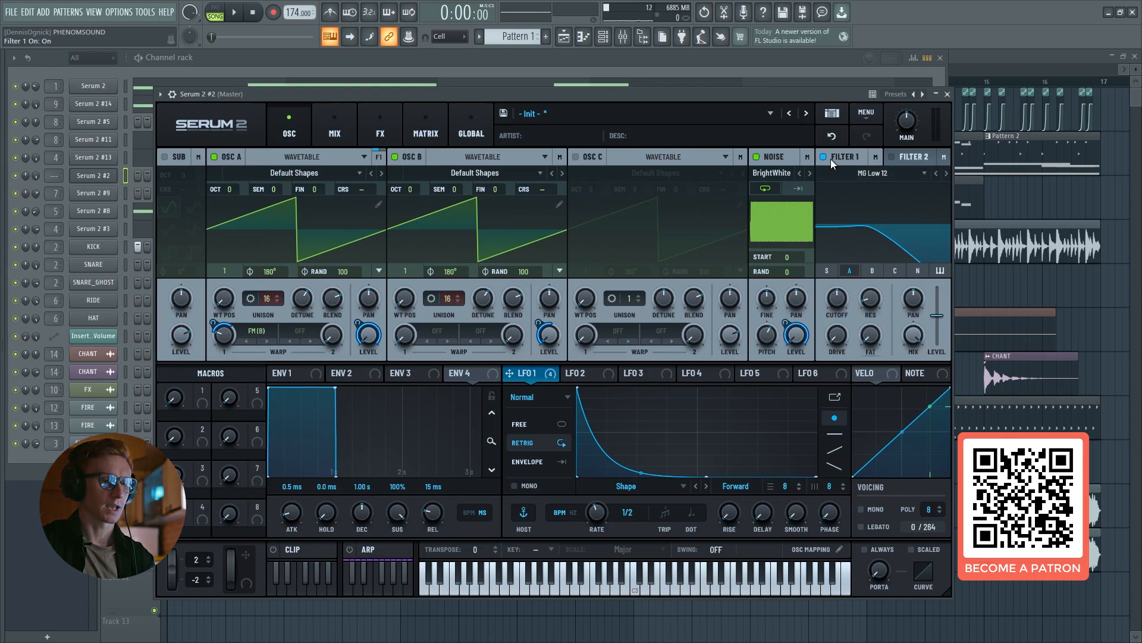
left_click(860, 172)
mouse_move(872, 251)
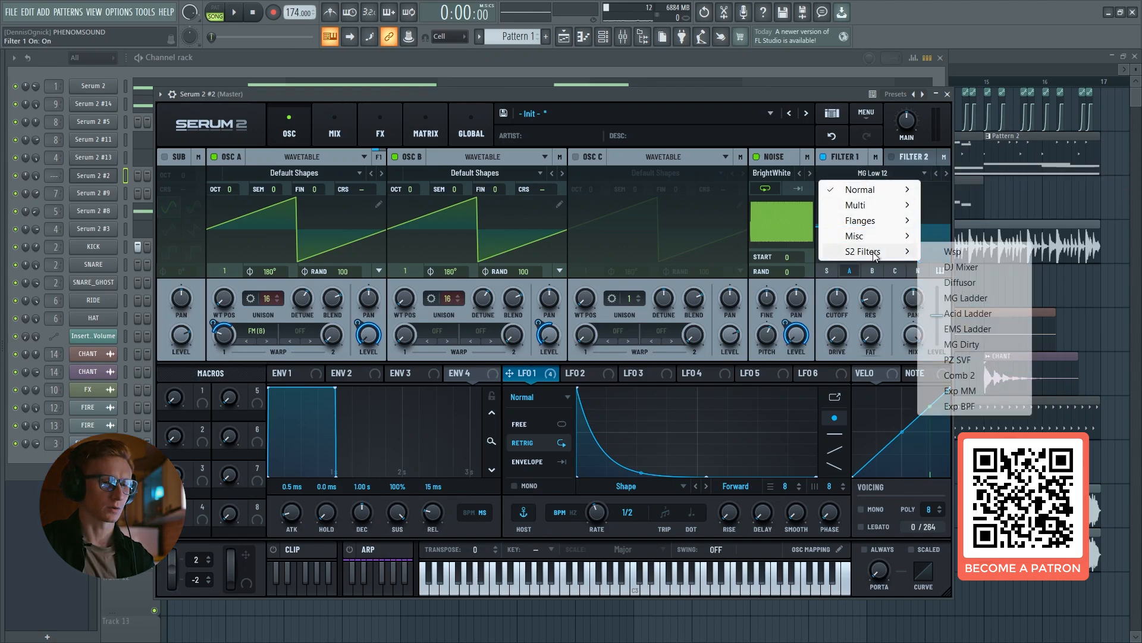
left_click(962, 407)
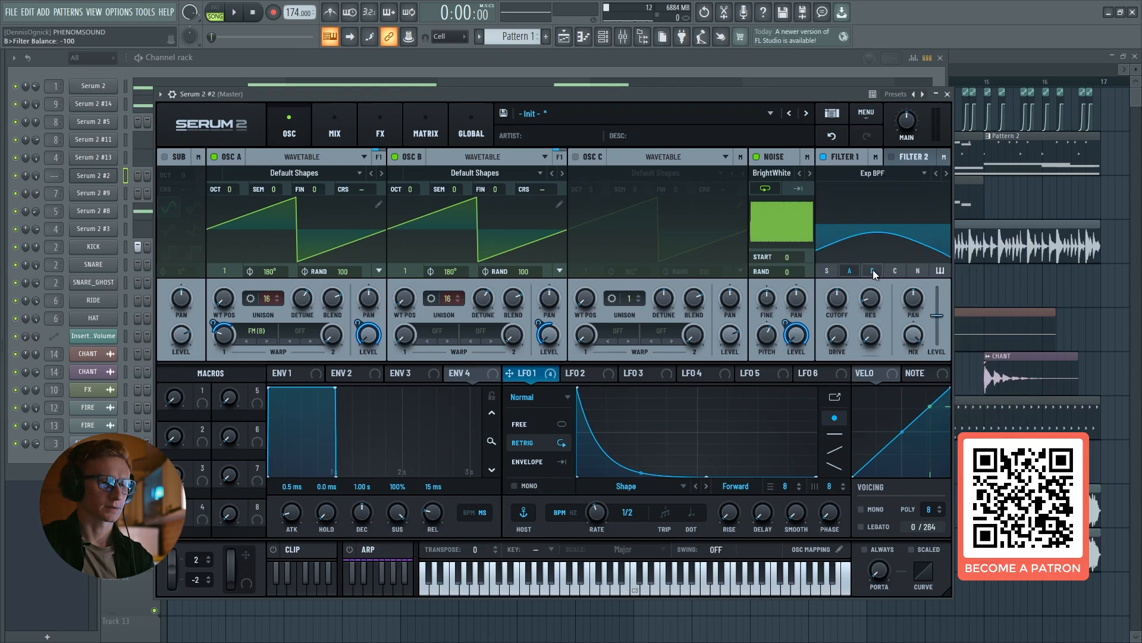
left_click(917, 272)
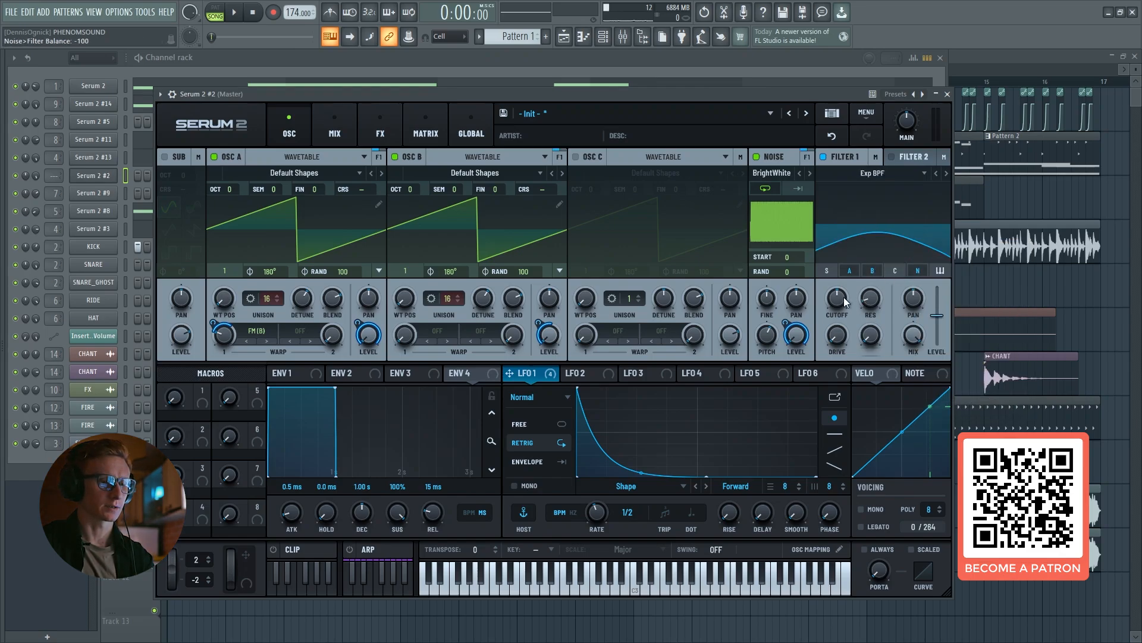
Set Filter 1's cutoff to 596 Hz and modulate it with LFO 1
mouse_move(841, 298)
mouse_move(842, 301)
left_mouse_down()
mouse_move(843, 281)
mouse_move(841, 298)
left_mouse_up()
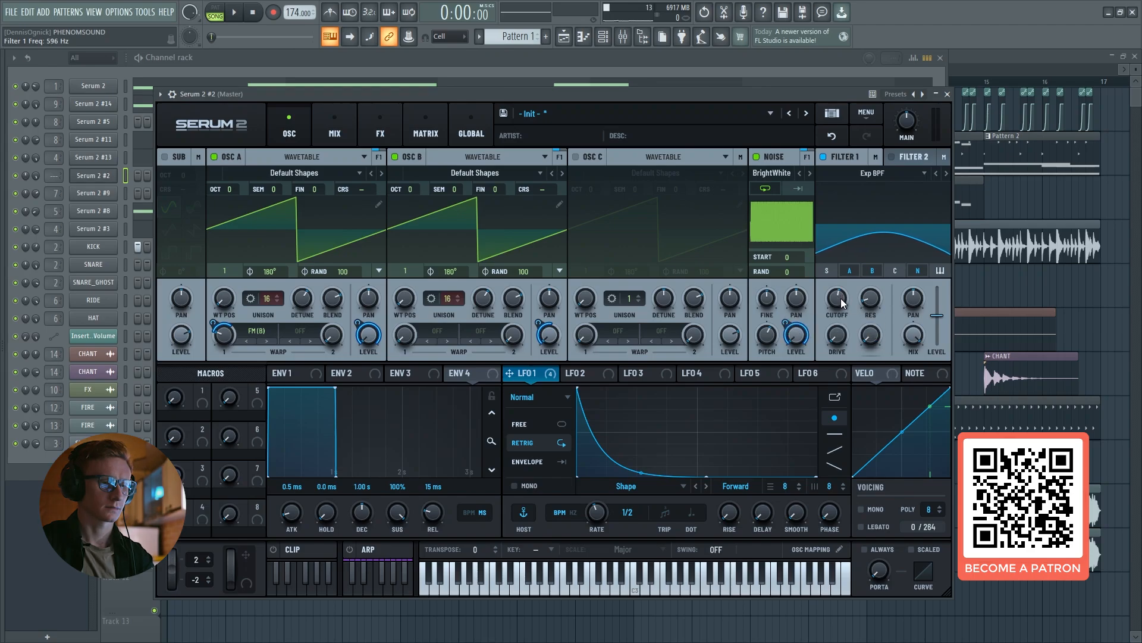
left_click_drag(510, 373, 837, 297)
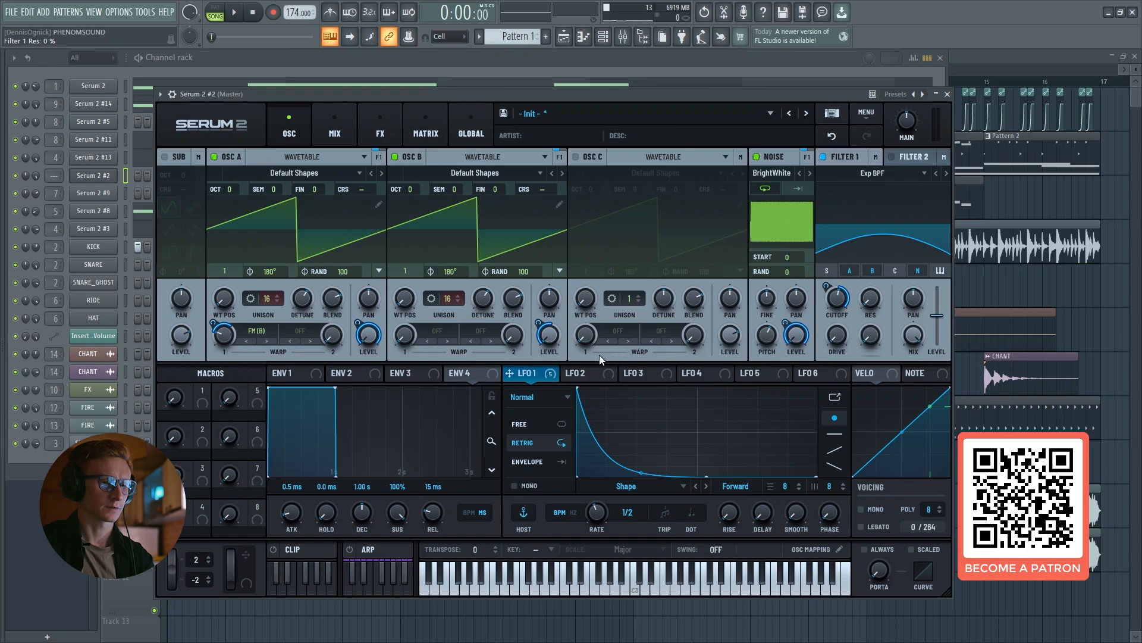
Modulate Filter 1's resonance with LFO 1 by about 91% and play test notes
left_click_drag(558, 373, 870, 297)
key("v")
key("c")
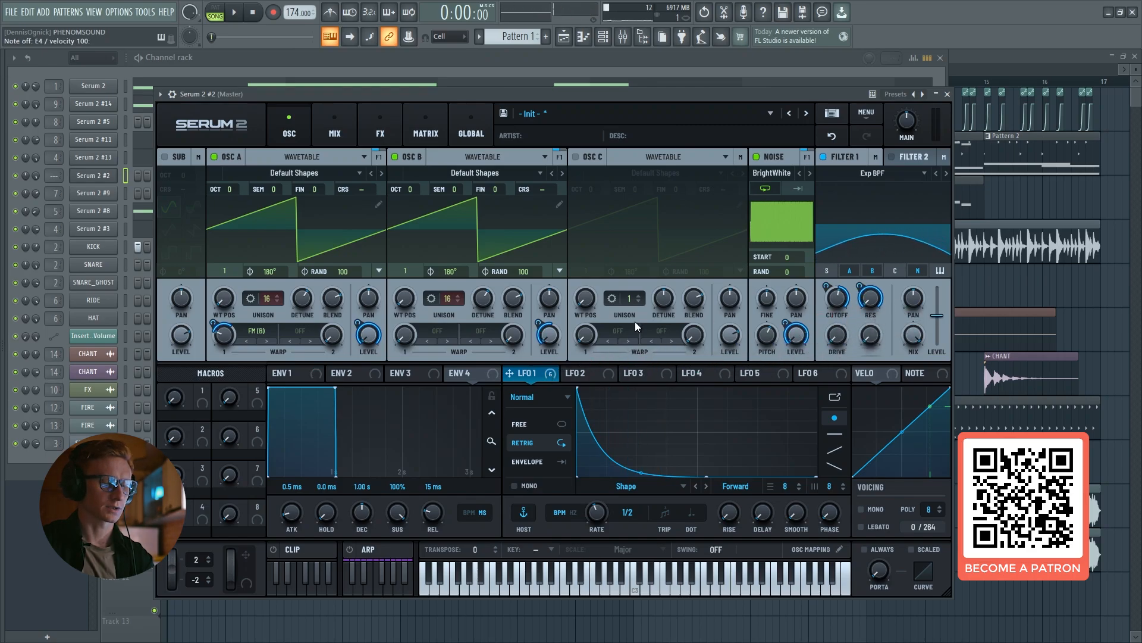
key("g")
left_click_drag(863, 290, 864, 295)
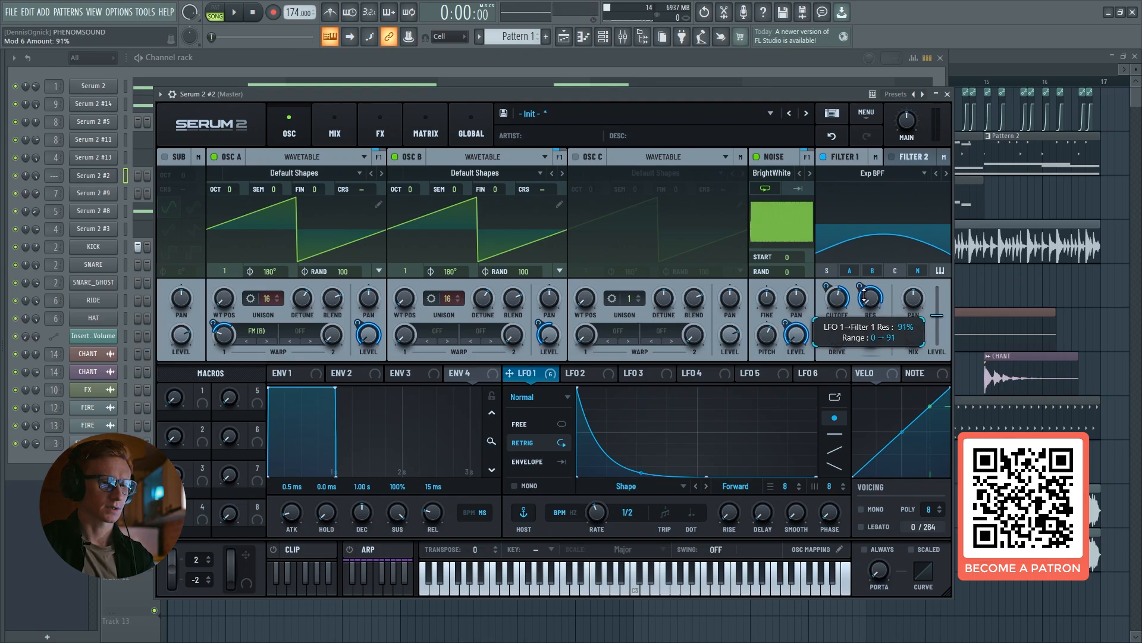
key("c")
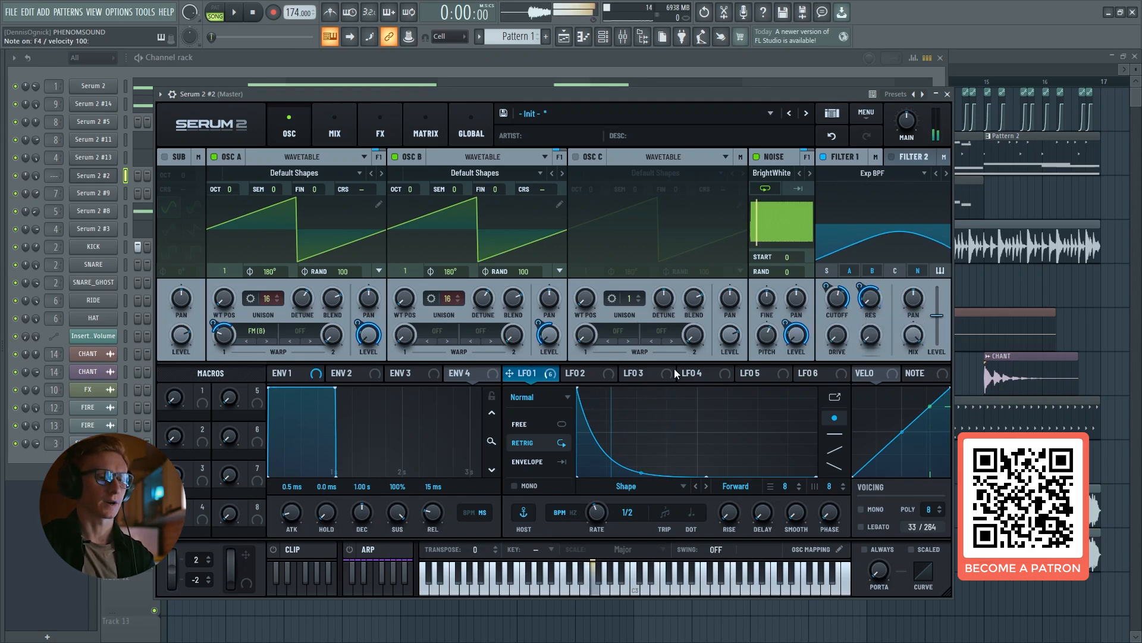
Modulate Filter 1's drive with LFO 1 and play test notes
left_click_drag(547, 374, 832, 337)
key("g")
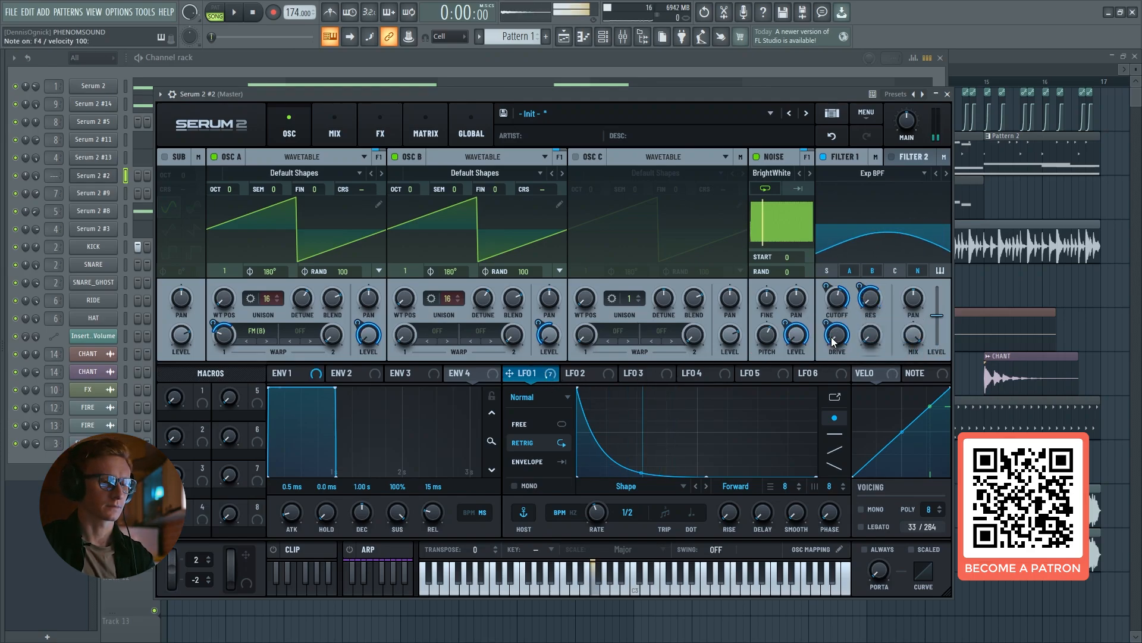
key("v")
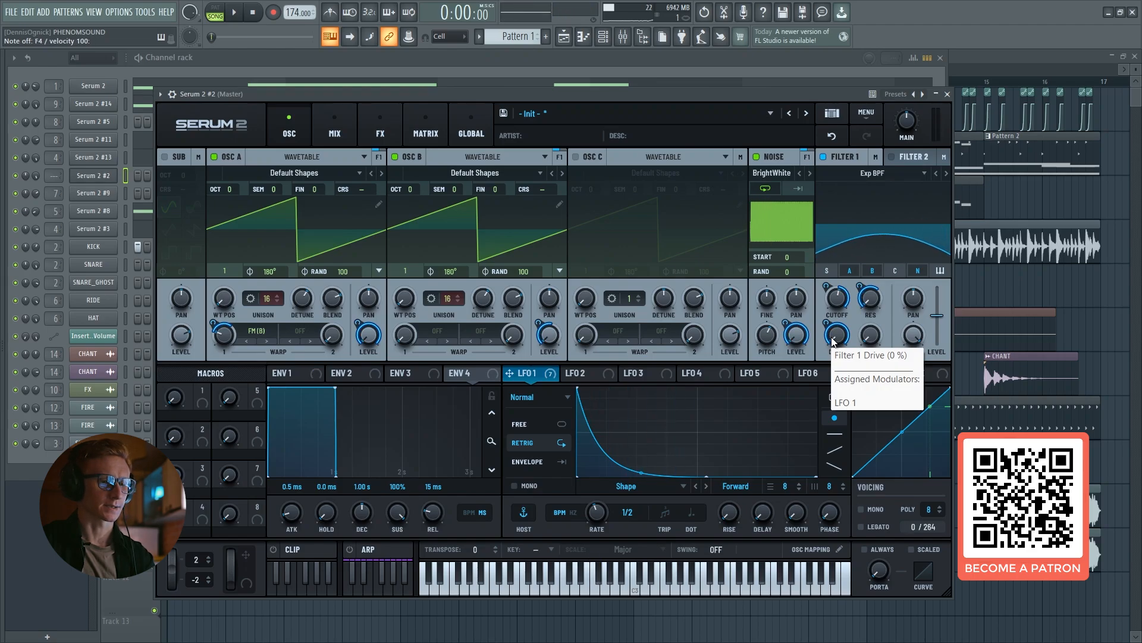
Add a Hyper/Dimension effect and modulate its Hyper mix by -100% and its Dimension mix with LFO 1
left_click(379, 130)
left_click(176, 180)
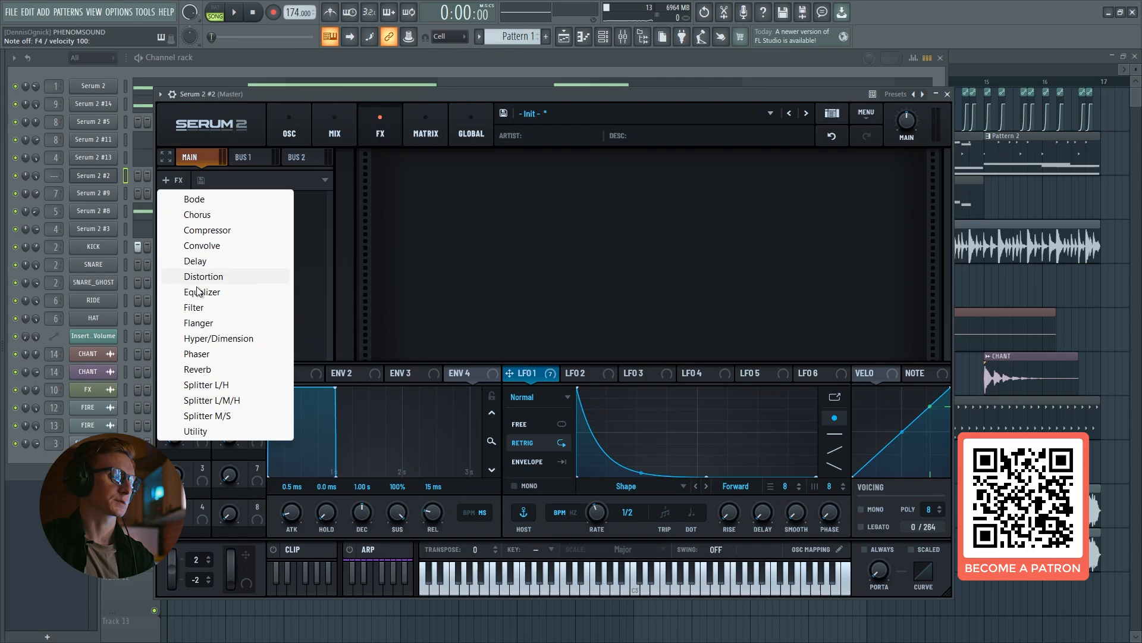
left_click(212, 339)
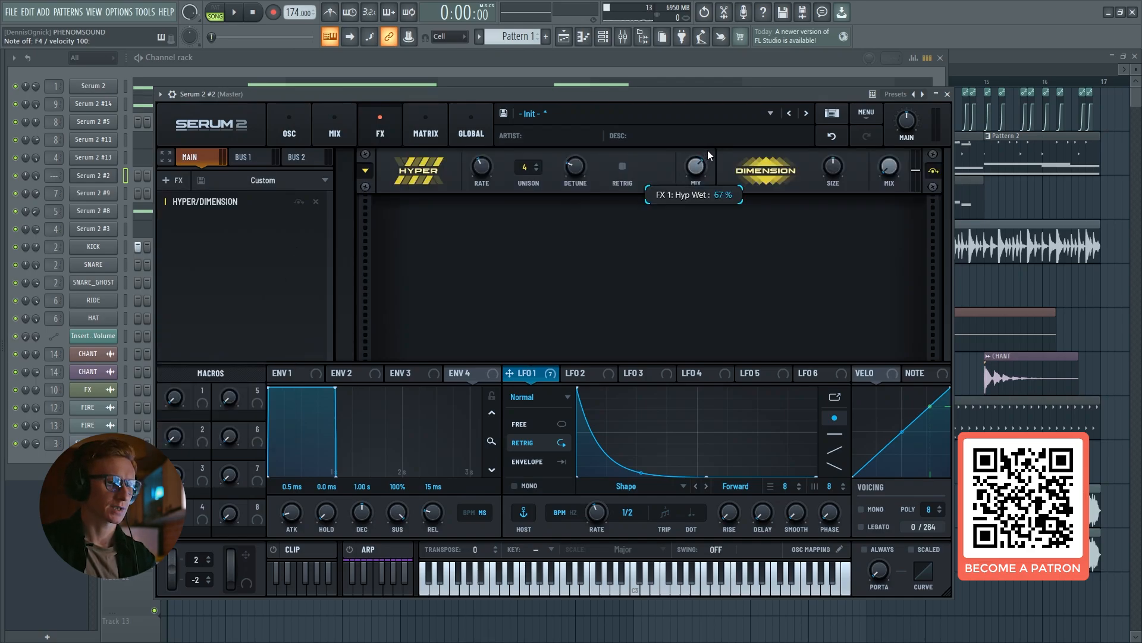
left_click_drag(510, 373, 693, 161)
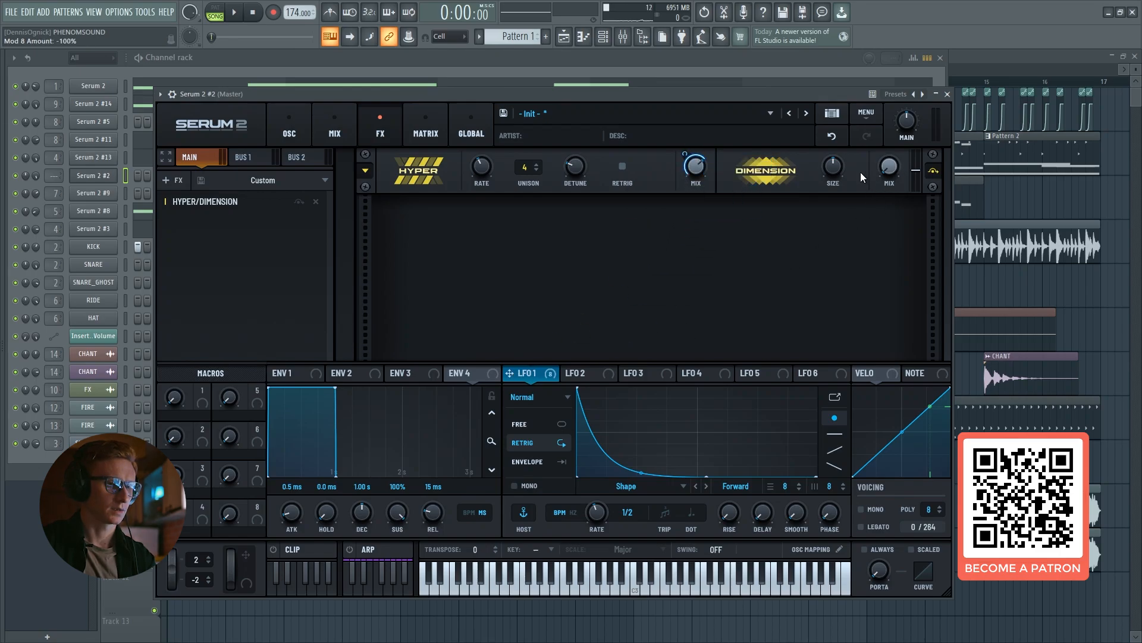
mouse_move(834, 176)
left_click_drag(510, 373, 879, 170)
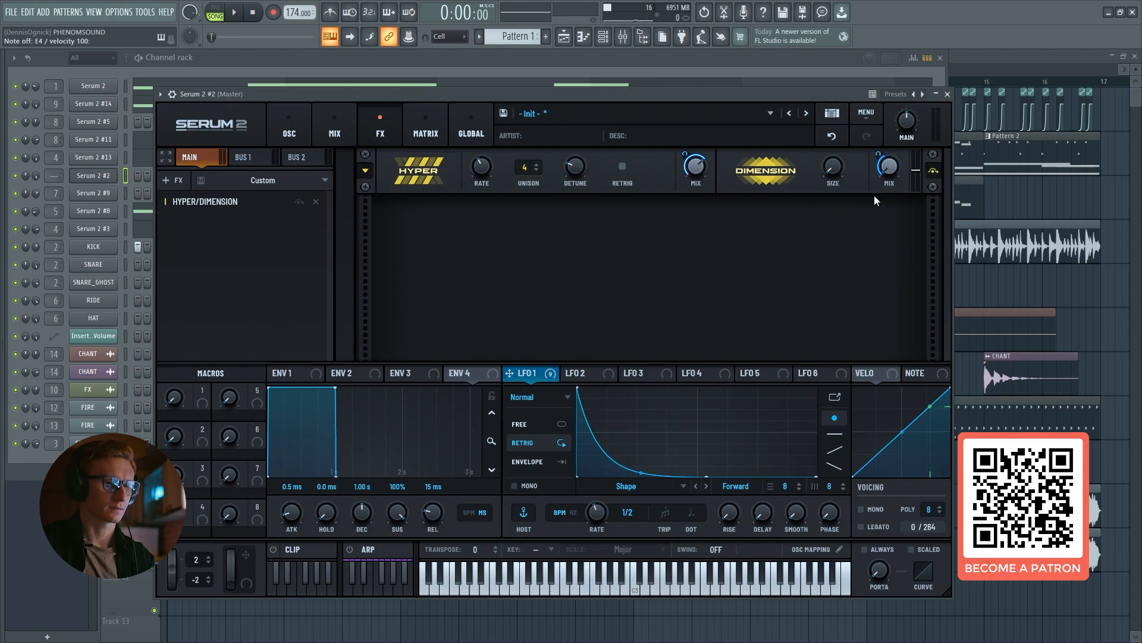
Add a Distortion effect after Hyper/Dimension and set its type to SoftClip
left_click(177, 181)
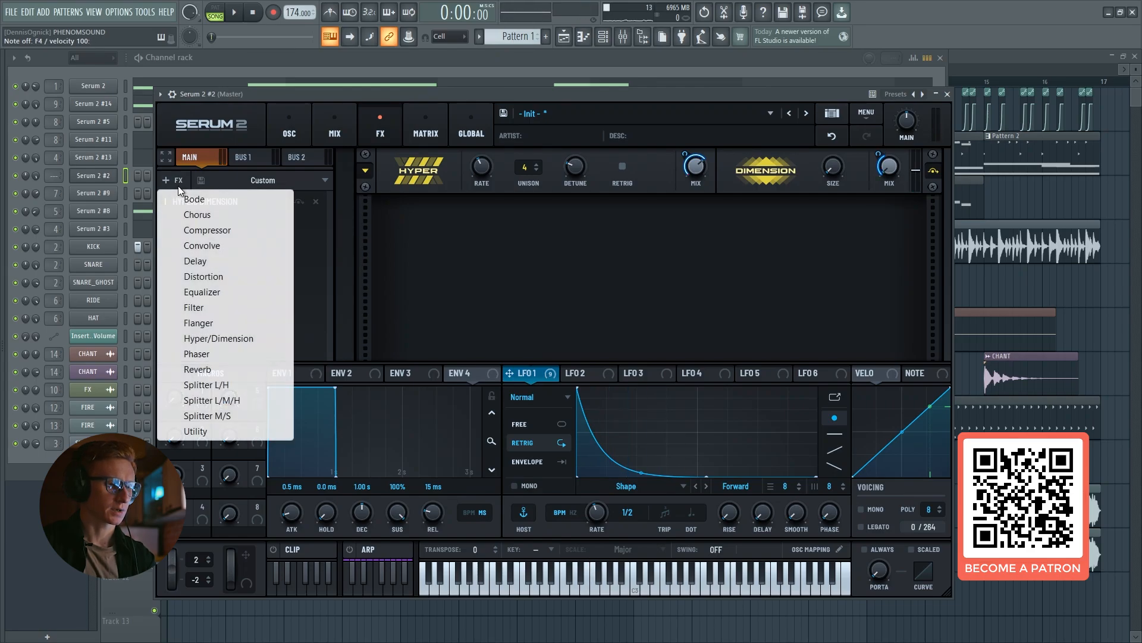
left_click(203, 276)
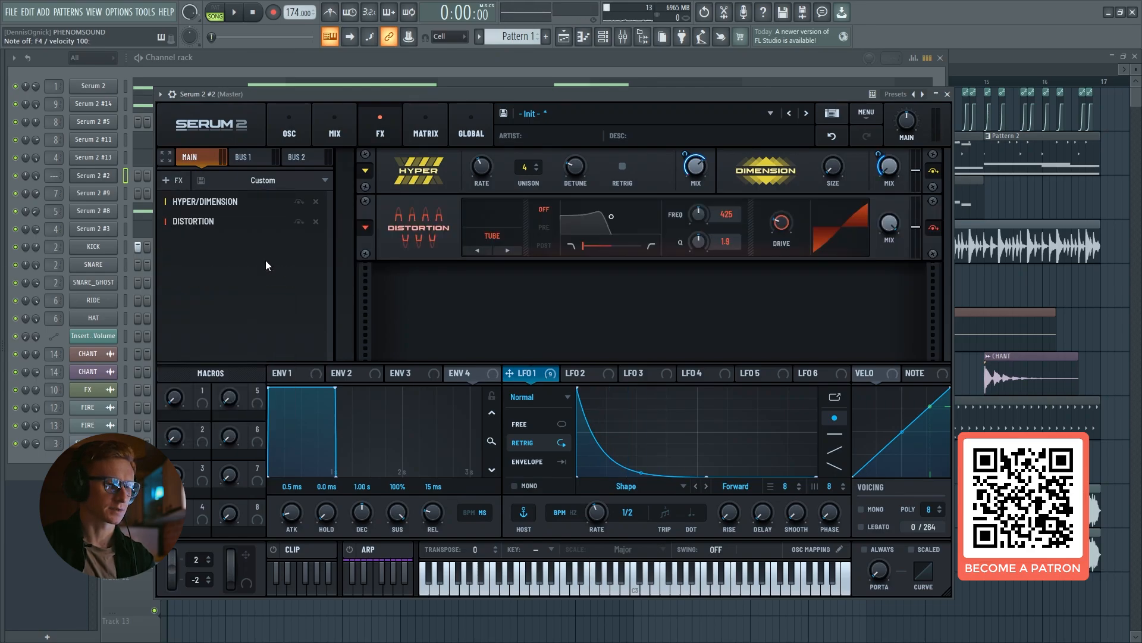
left_click(492, 236)
left_click(494, 257)
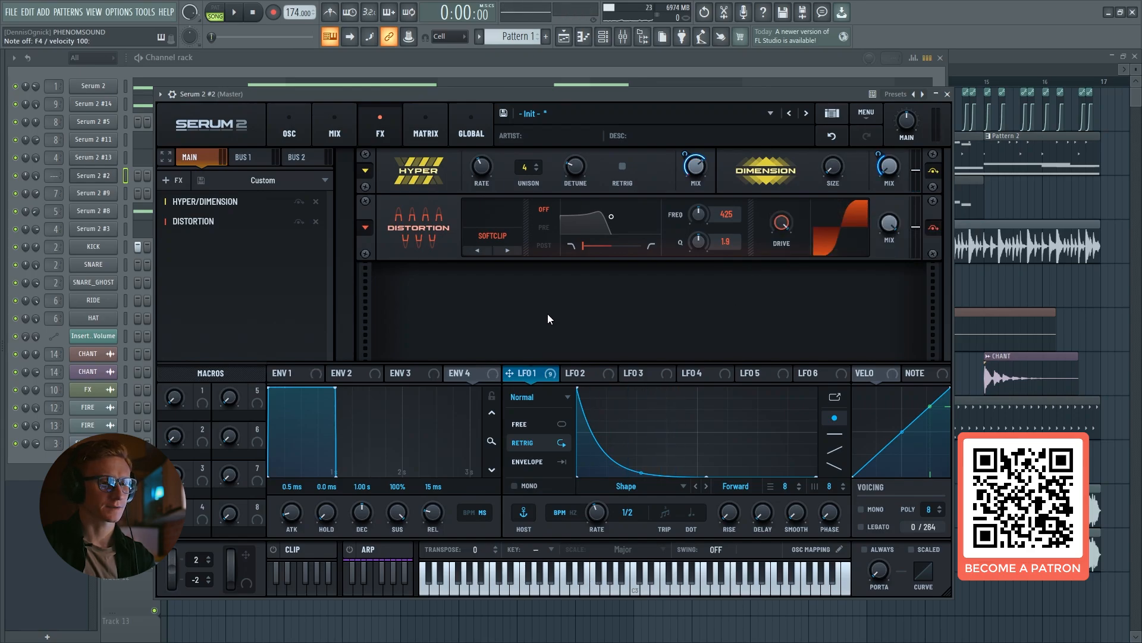
Add a multiband Compressor with 9.7 dB gain, 4.7 dB on the high band and 4.5 dB on the low band
left_click(175, 188)
left_click(250, 232)
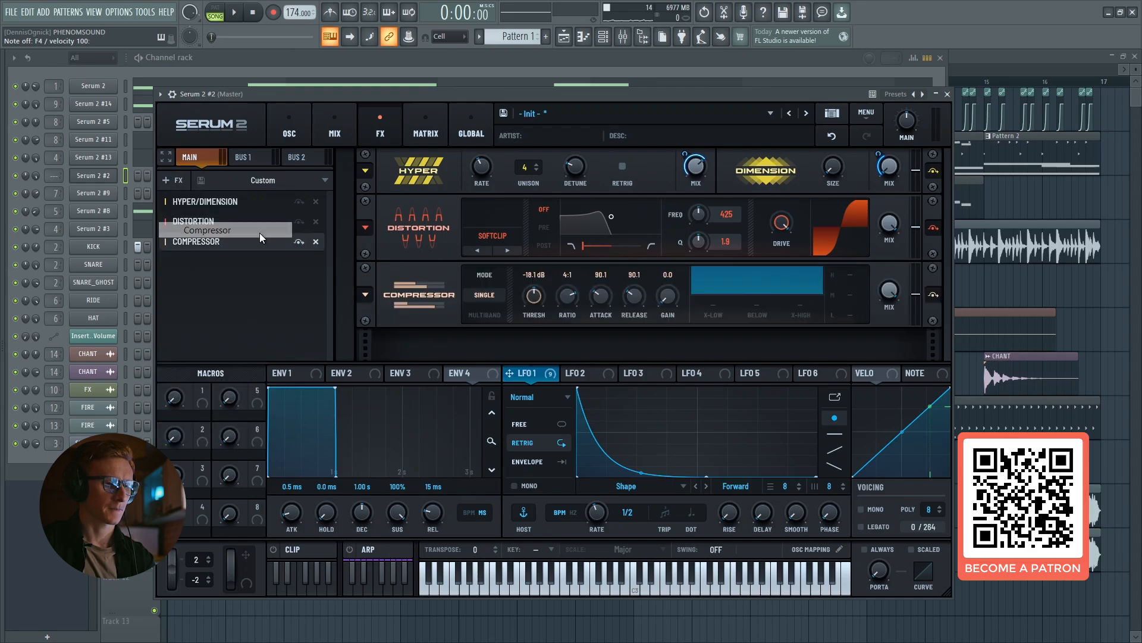
left_click(484, 314)
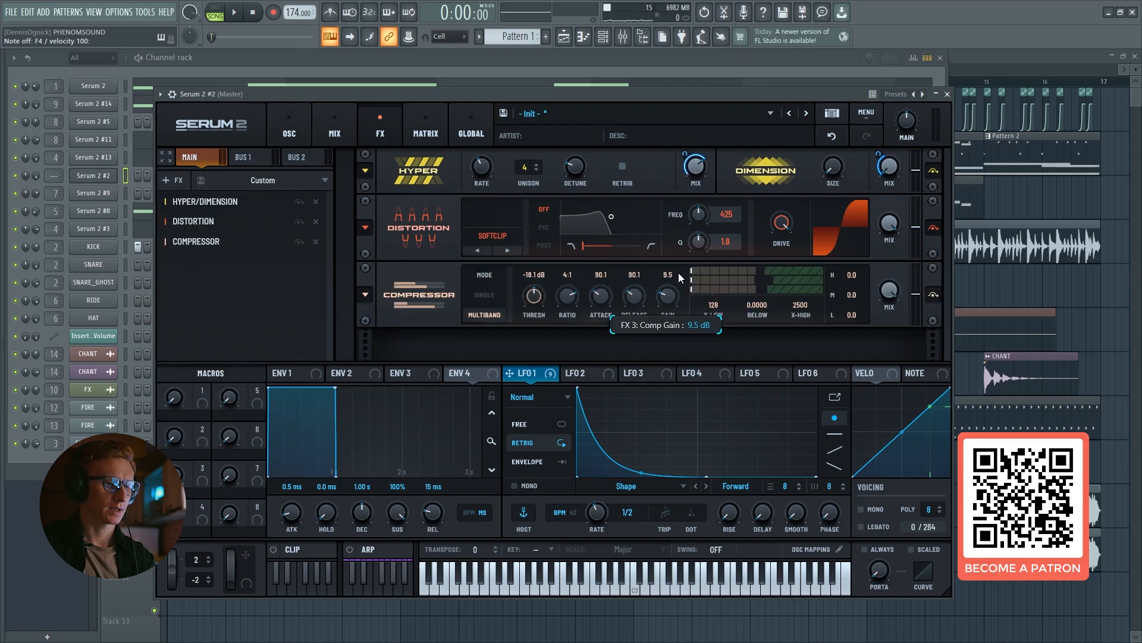
left_click_drag(681, 278, 681, 275)
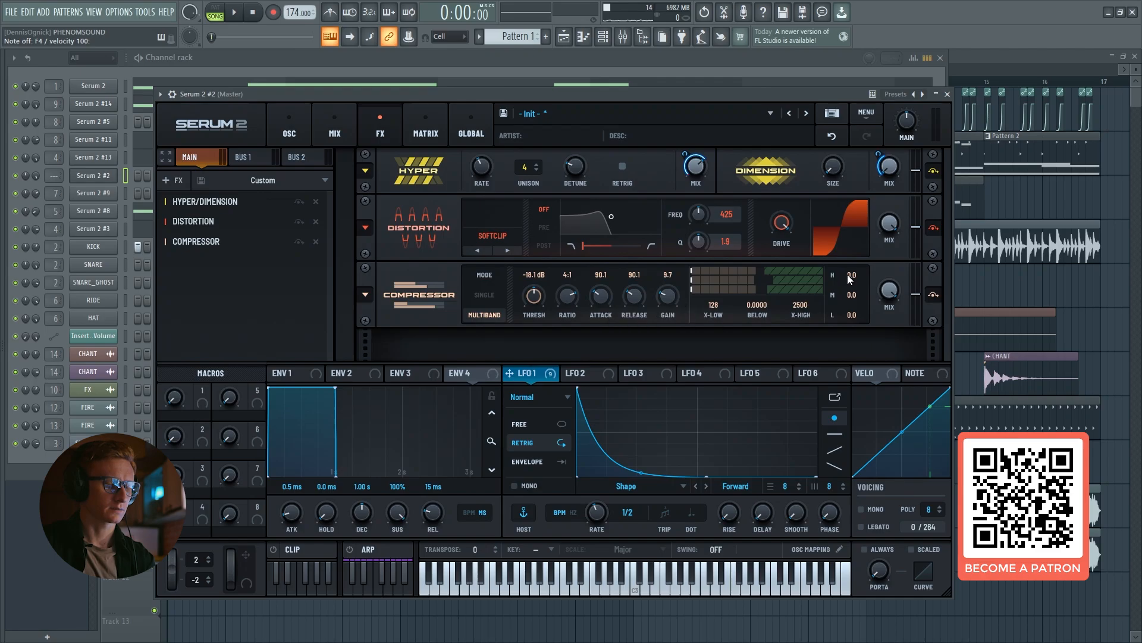
left_click_drag(851, 274, 862, 263)
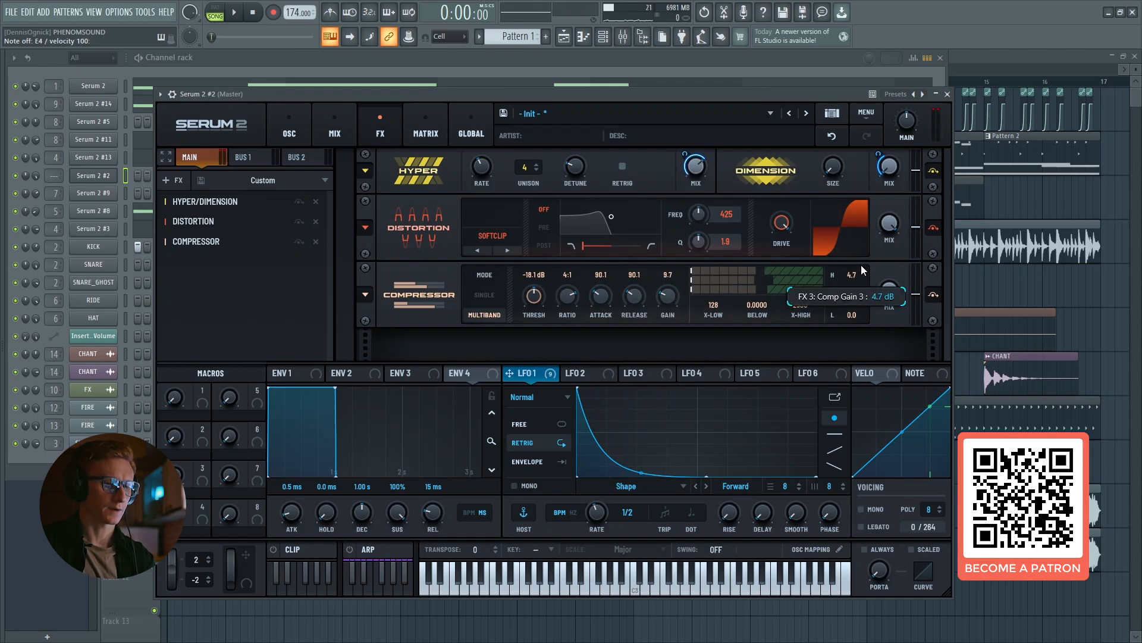
left_click_drag(852, 313, 859, 298)
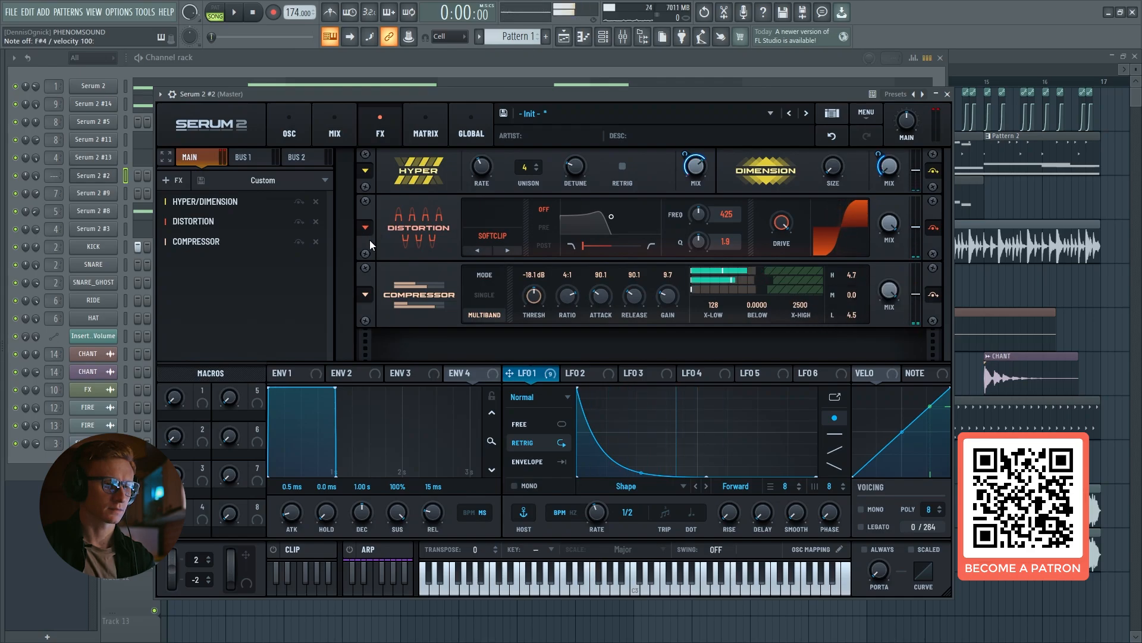
Add a Filter effect after the compressor and set its type to HN 12
left_click(174, 180)
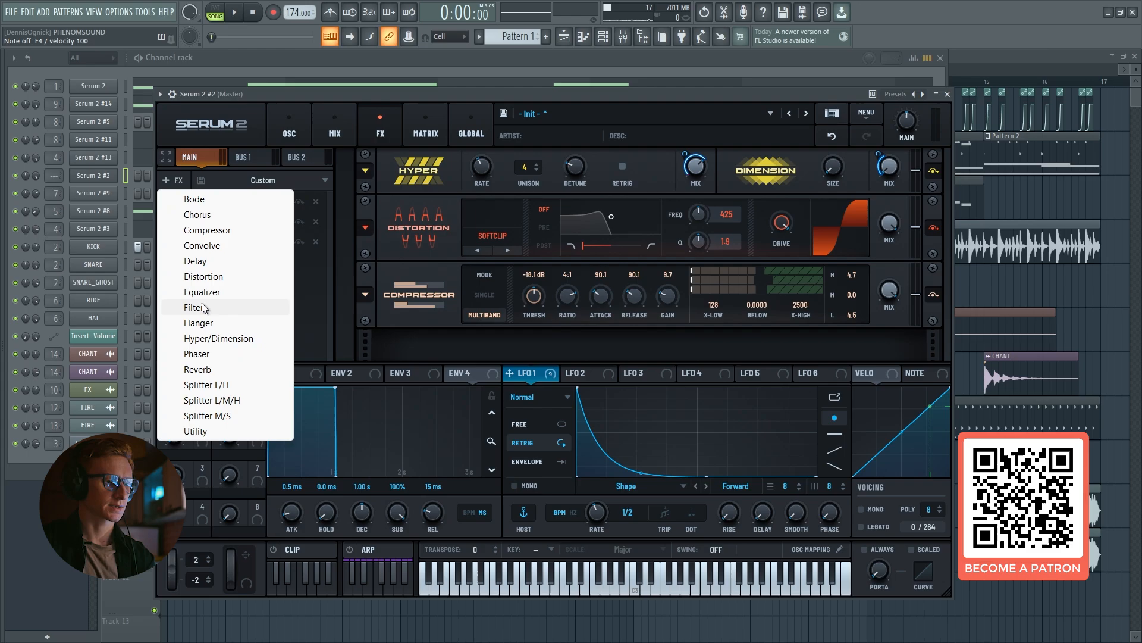
left_click(204, 308)
left_click(497, 322)
mouse_move(511, 367)
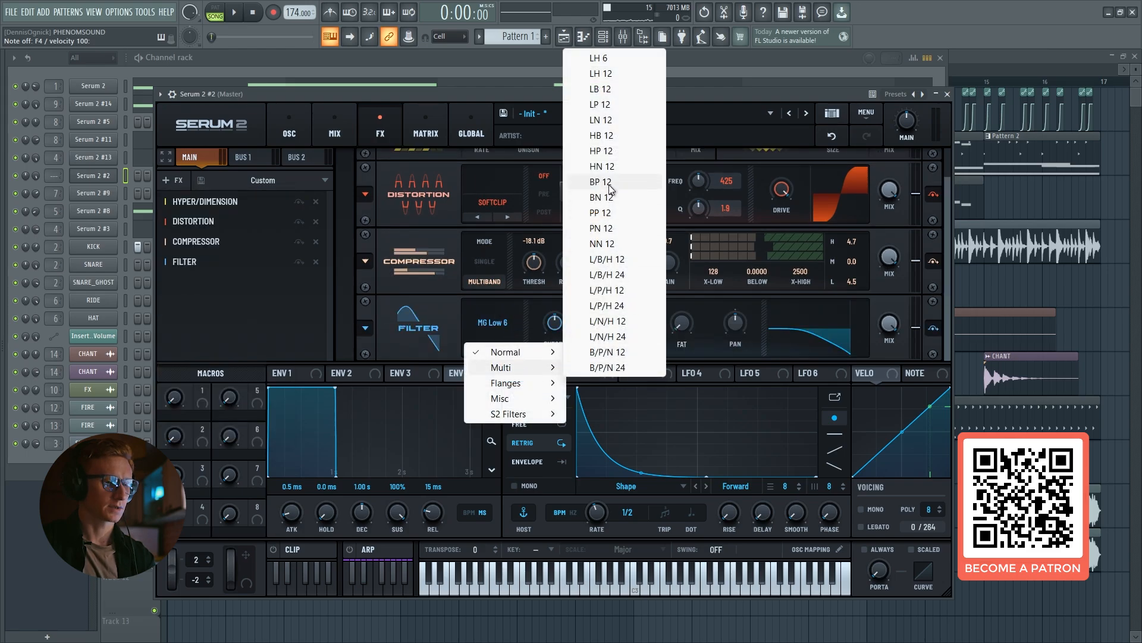
left_click(609, 167)
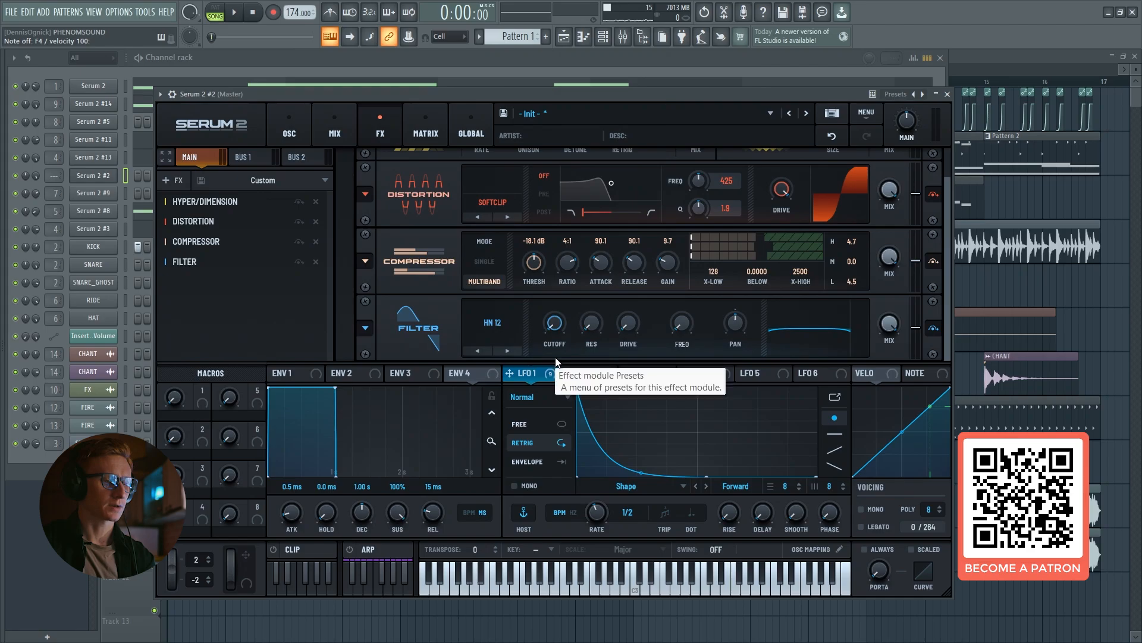
Modulate the effect filter's cutoff and resonance with LFO 1 and play test notes
left_click_drag(510, 373, 558, 330)
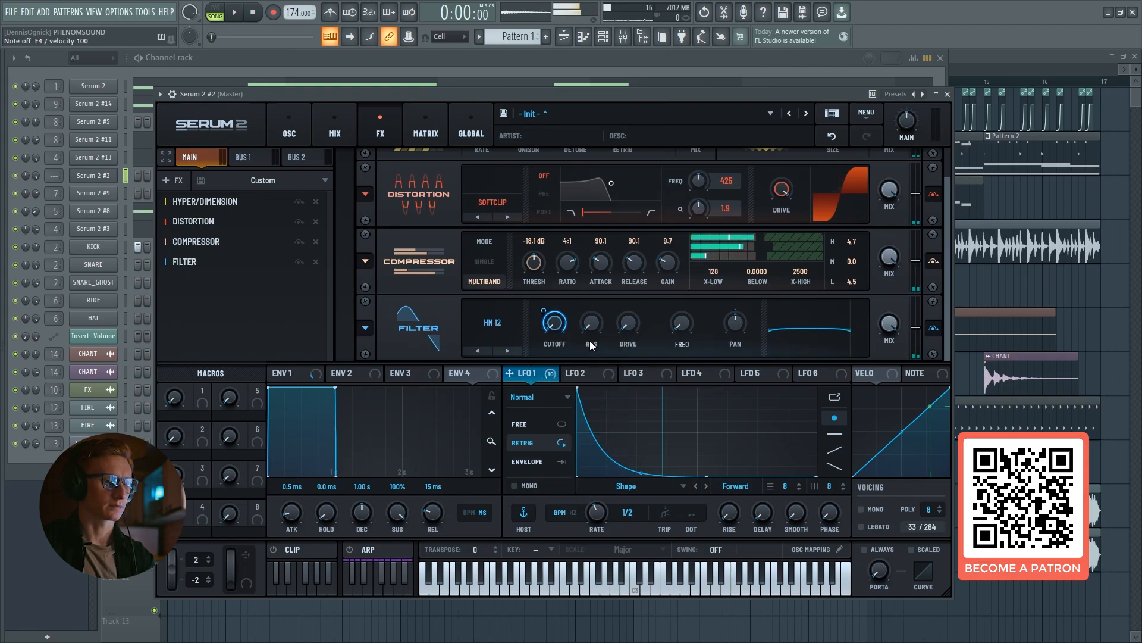
key("v")
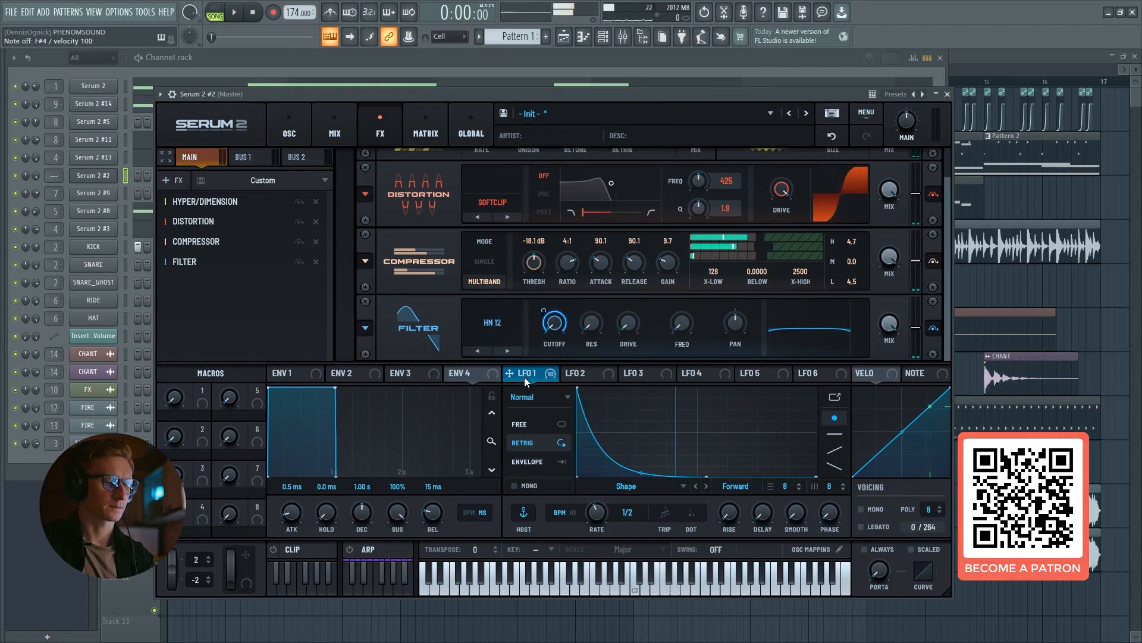
mouse_move(524, 378)
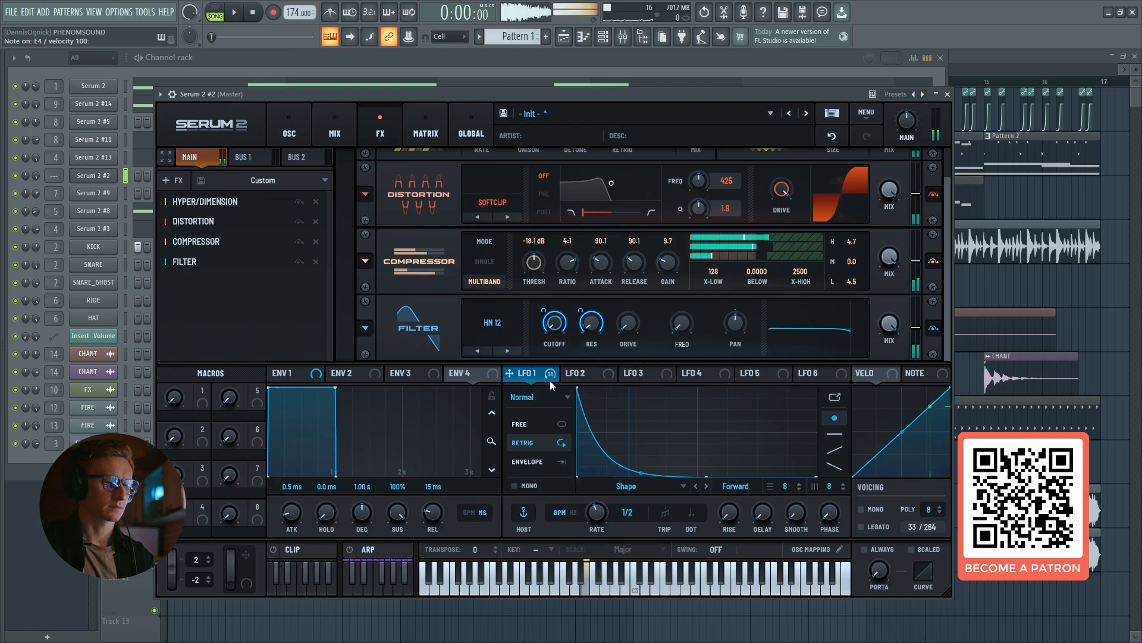
key("c")
key("v")
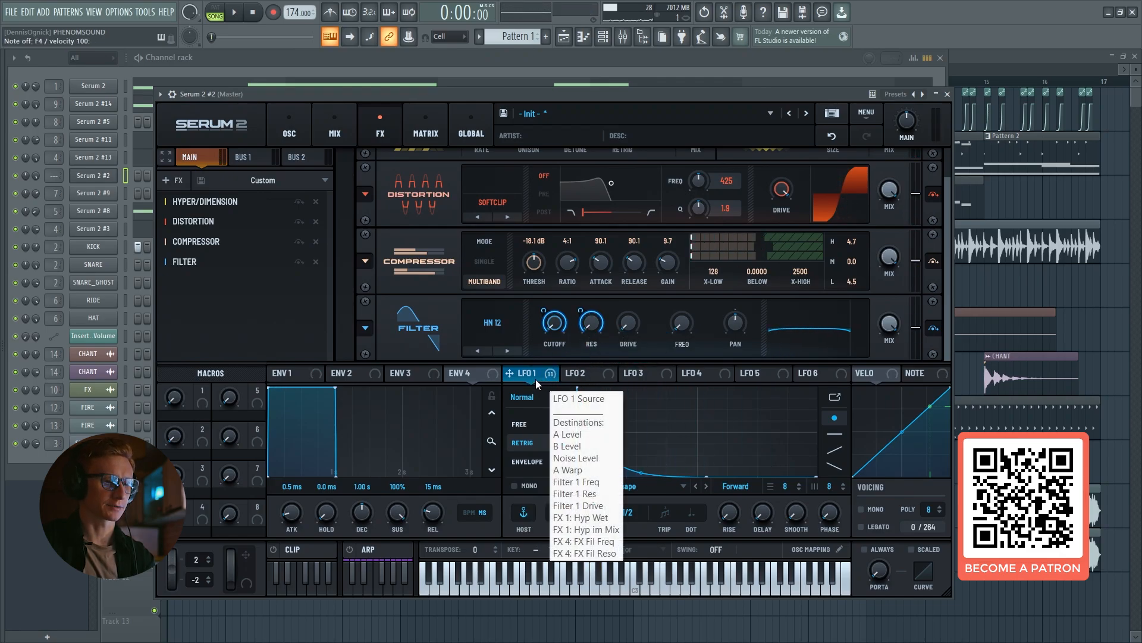
key("g")
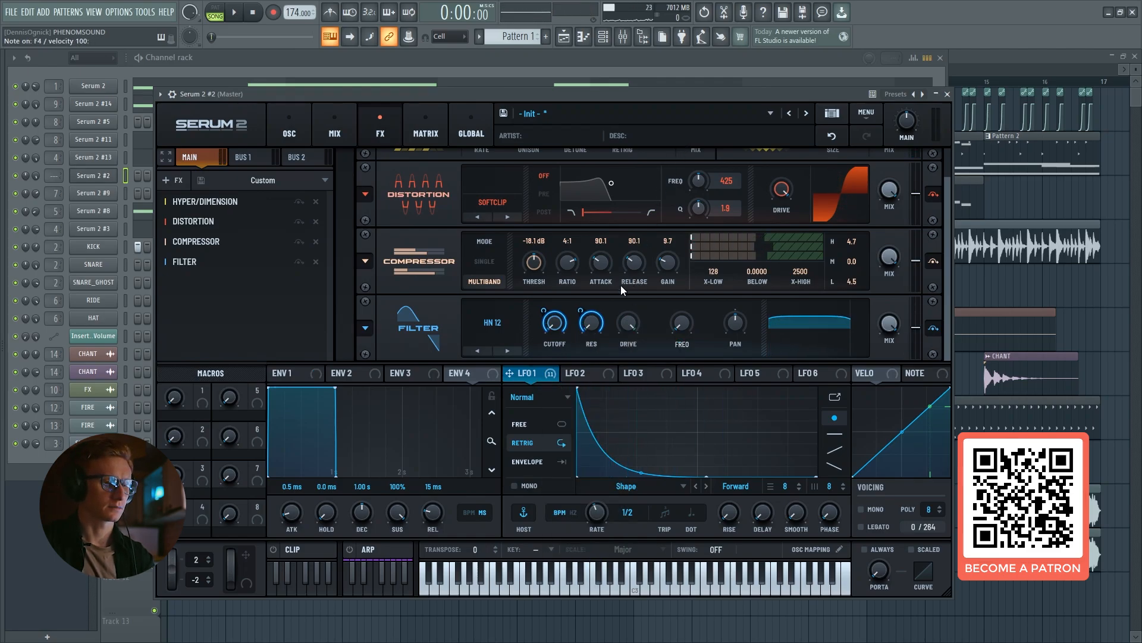
key("v")
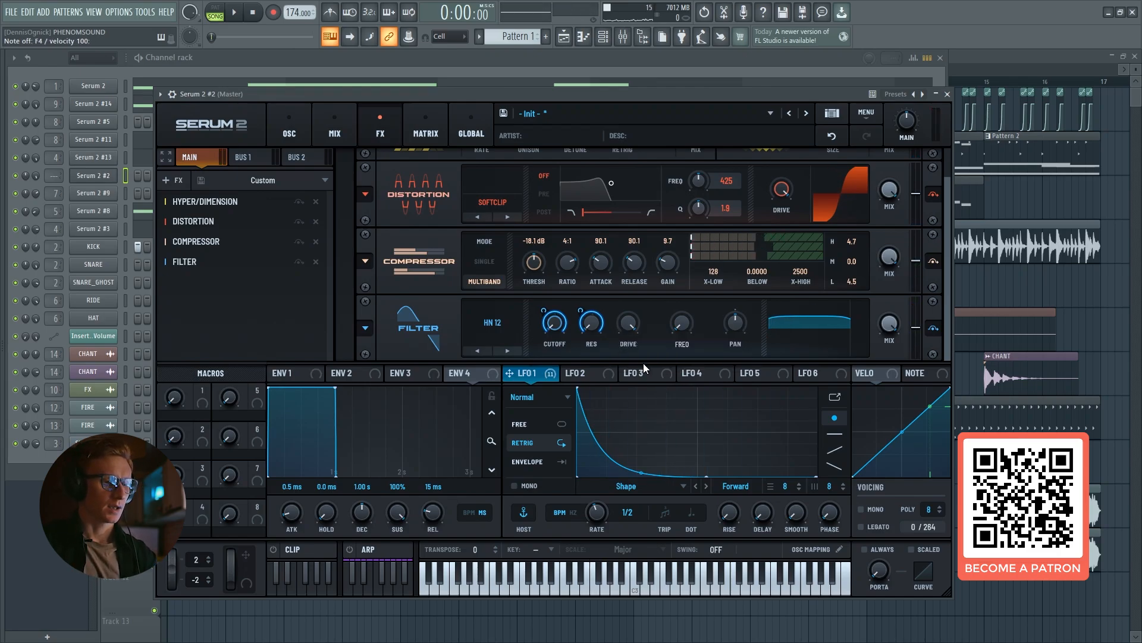
Modulate the effect filter's Freq parameter with LFO 1 and play test notes
key("c")
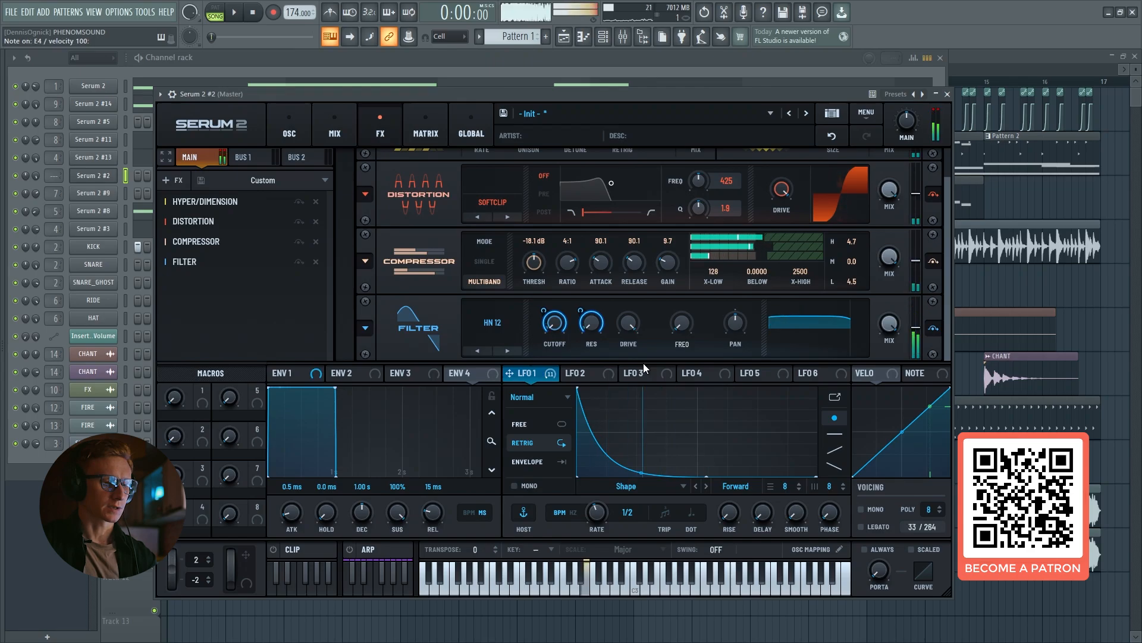
left_click_drag(520, 376, 682, 326)
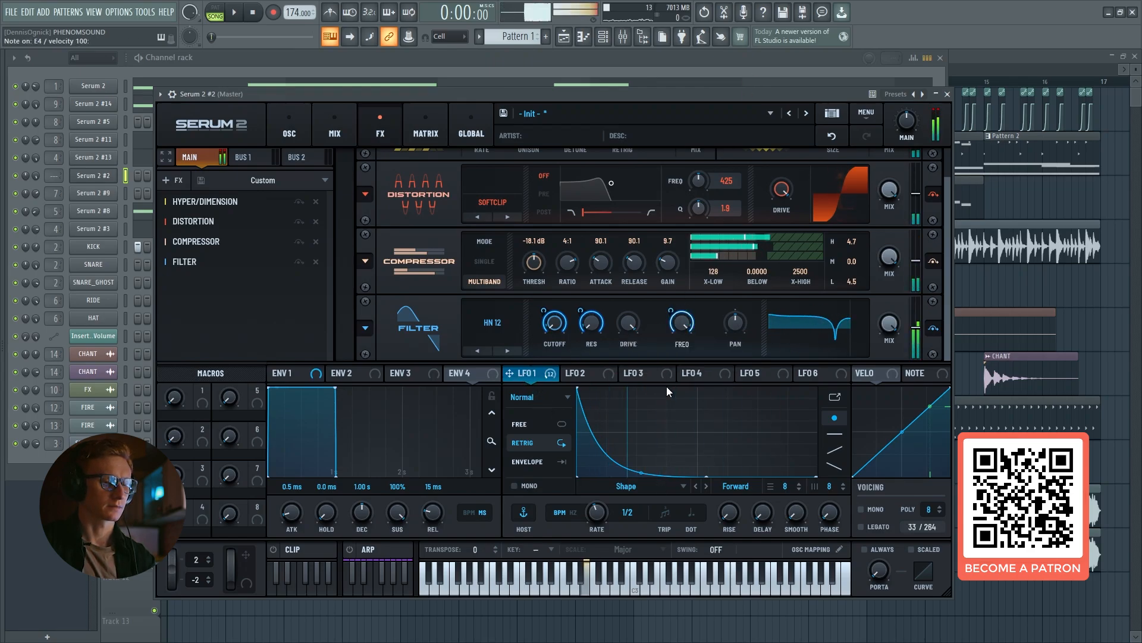
key("v")
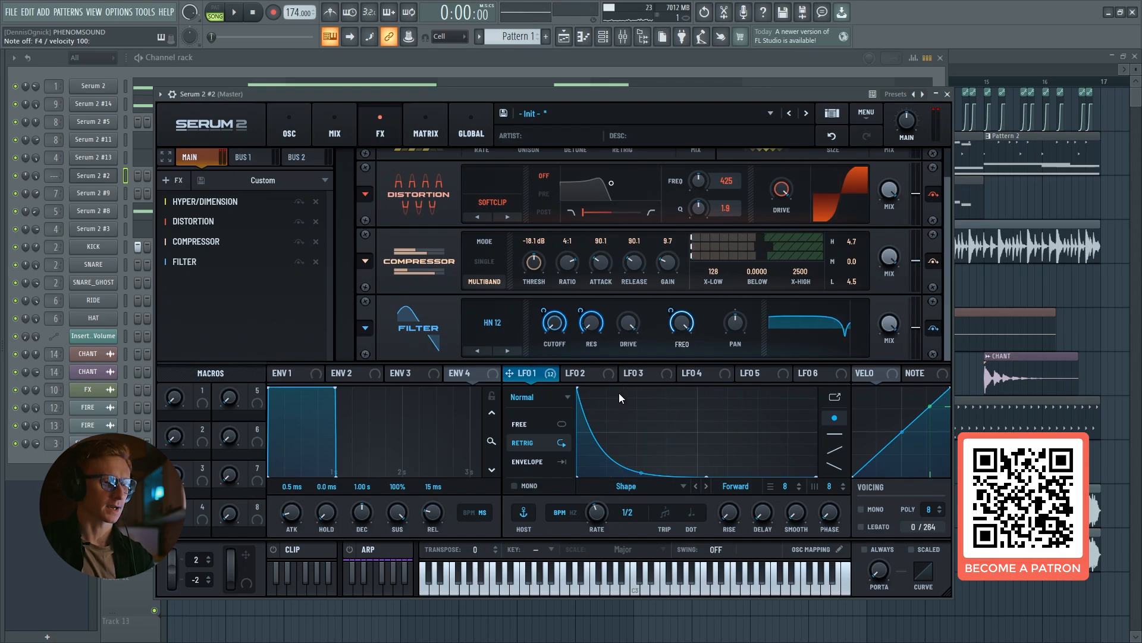
Add a Flanger effect after the filter and play a test note
left_click(174, 179)
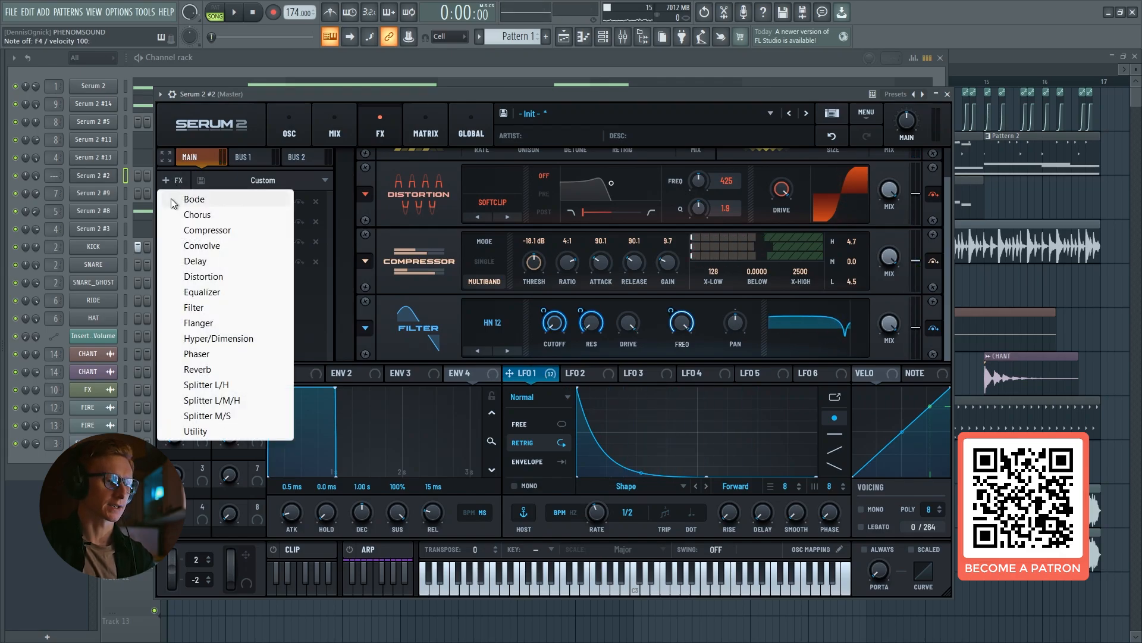
left_click(220, 327)
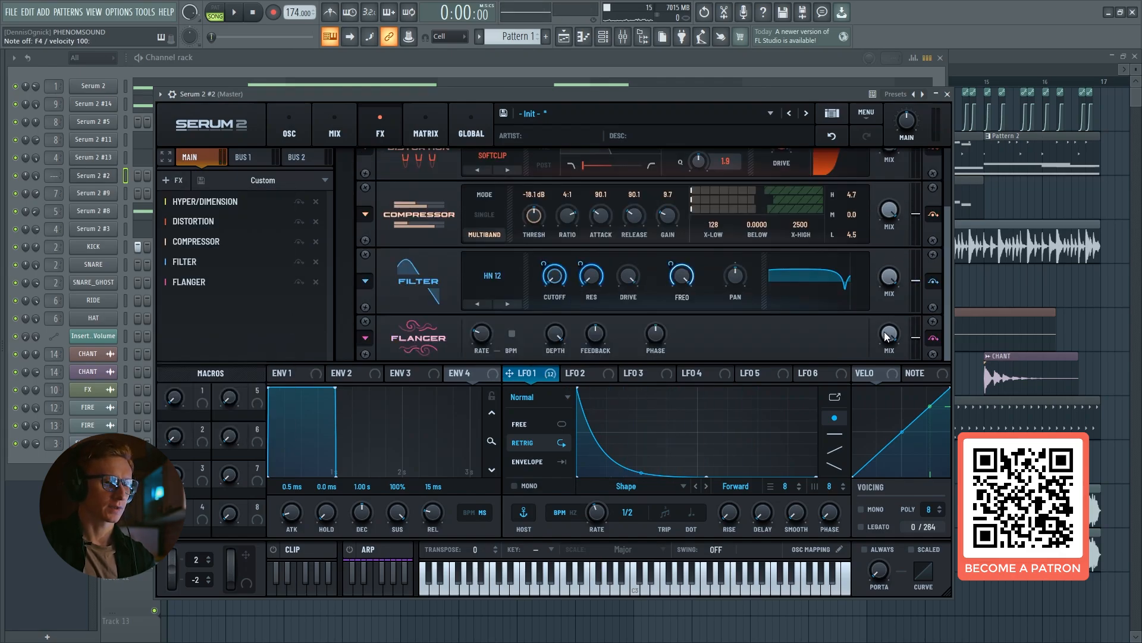
key("c")
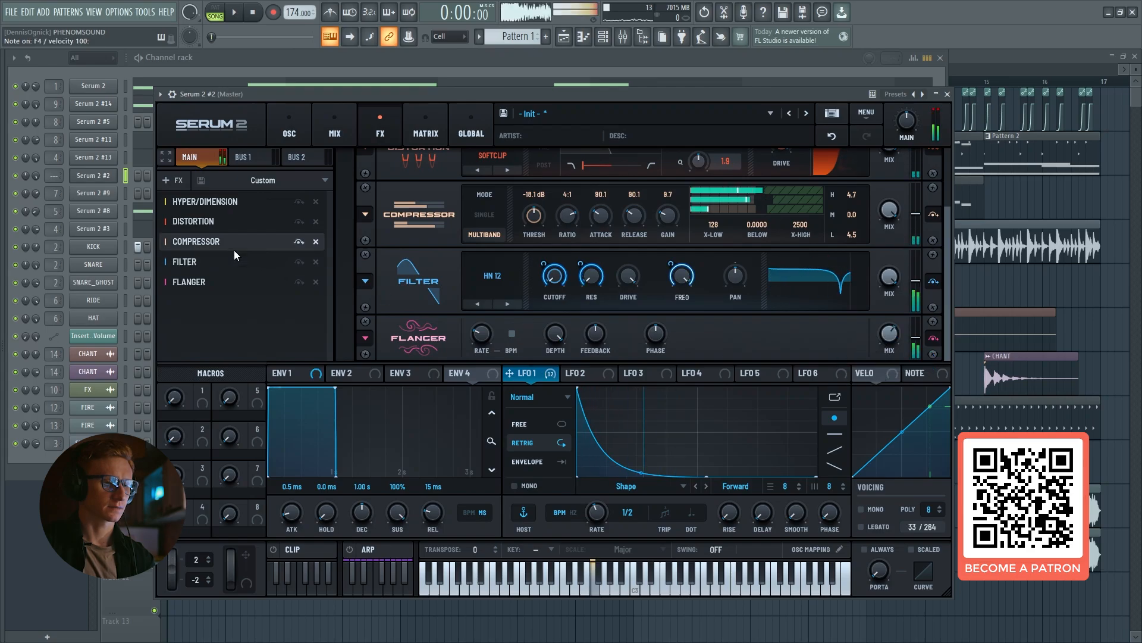
Add a Phaser effect after the flanger, set its mix to about 41% and play test notes
left_click(179, 183)
left_click(205, 355)
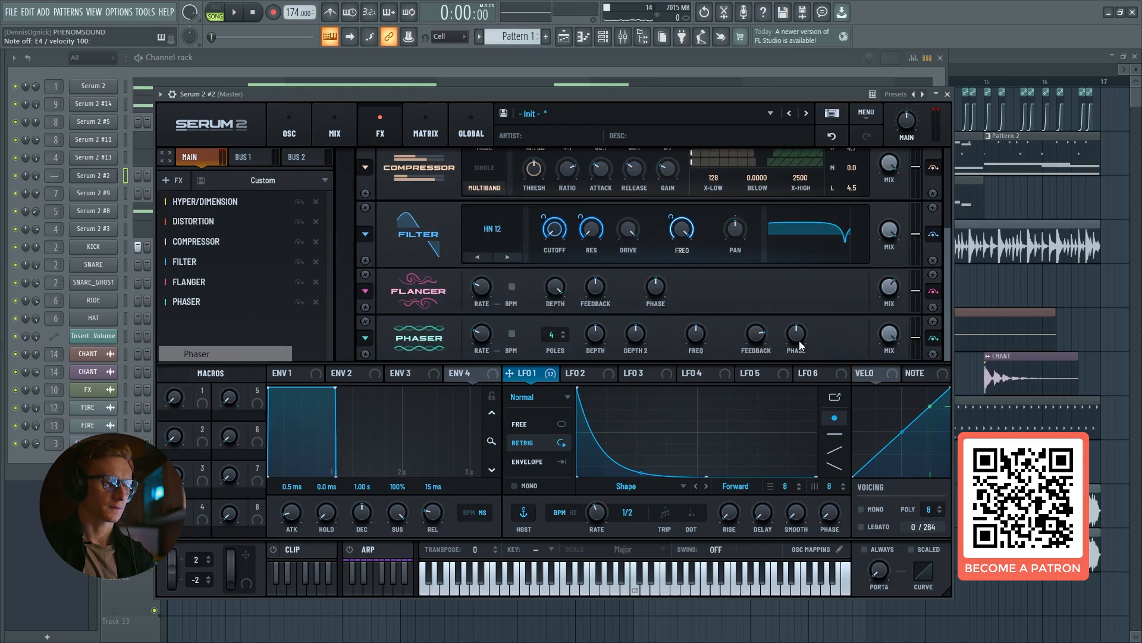
left_click_drag(870, 408, 870, 405)
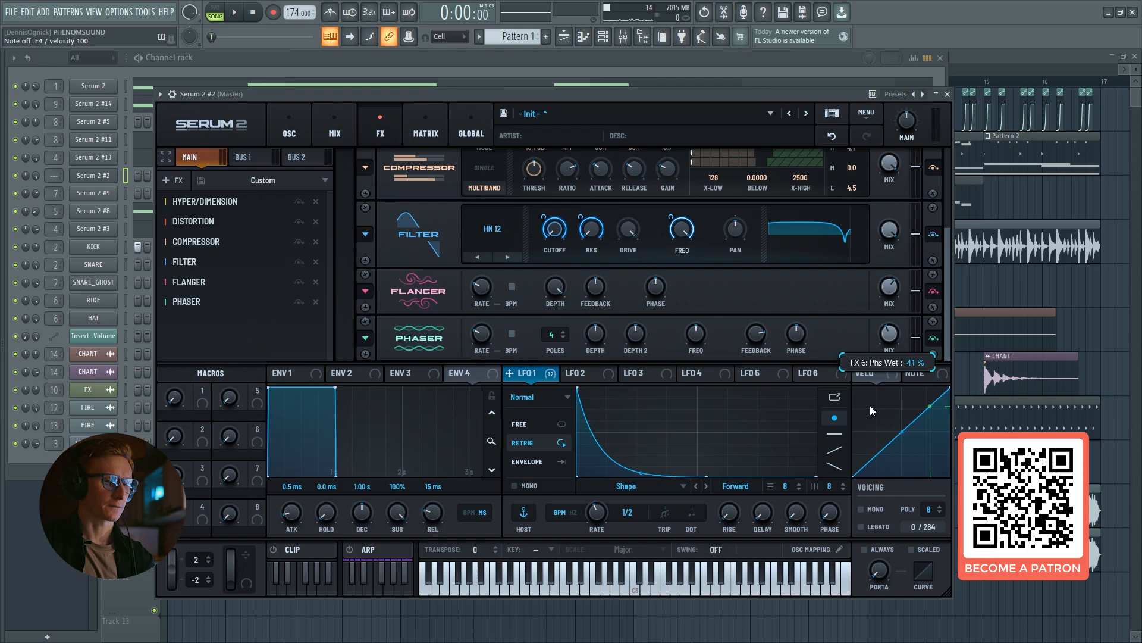
key("c")
key("v")
key("c")
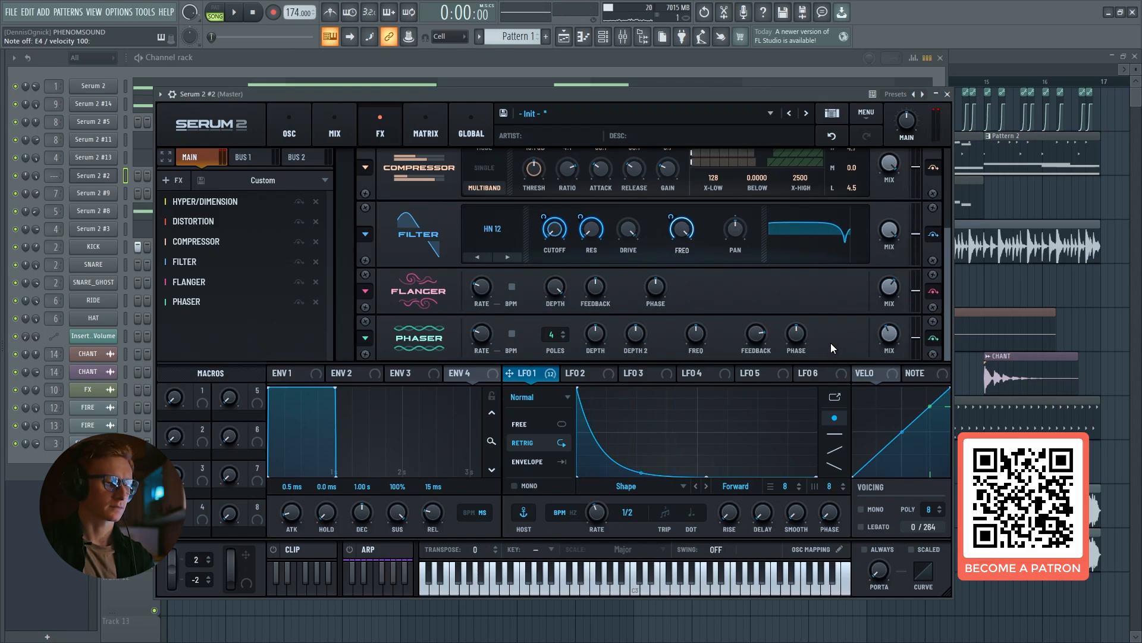
Add a Delay effect after the phaser and set the right channel's time offset to Trip
left_click(175, 185)
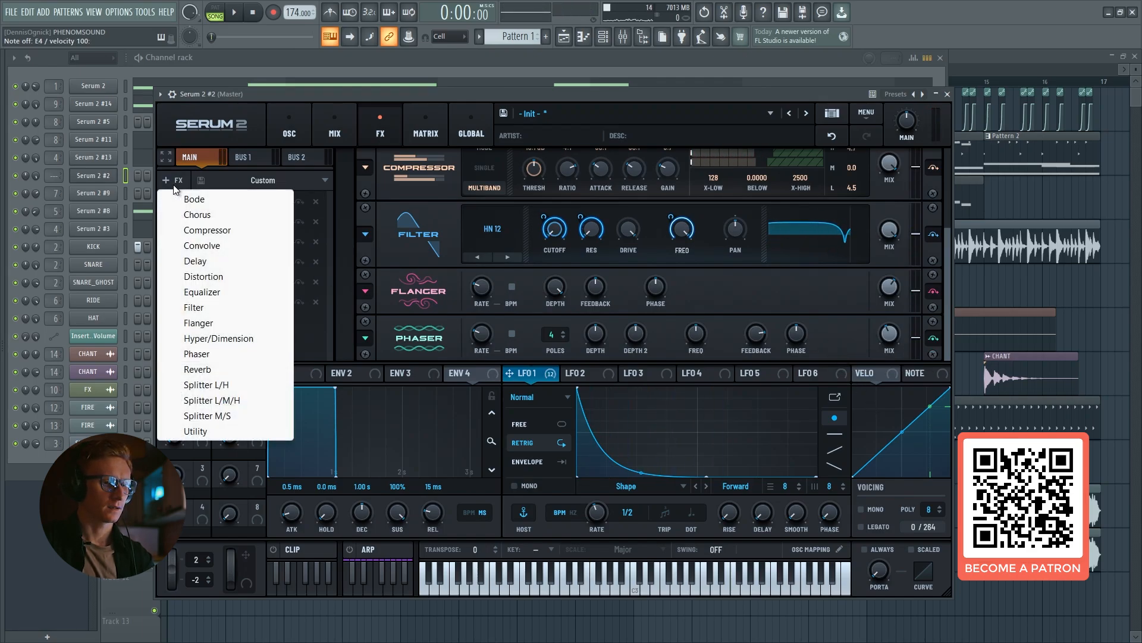
left_click(192, 261)
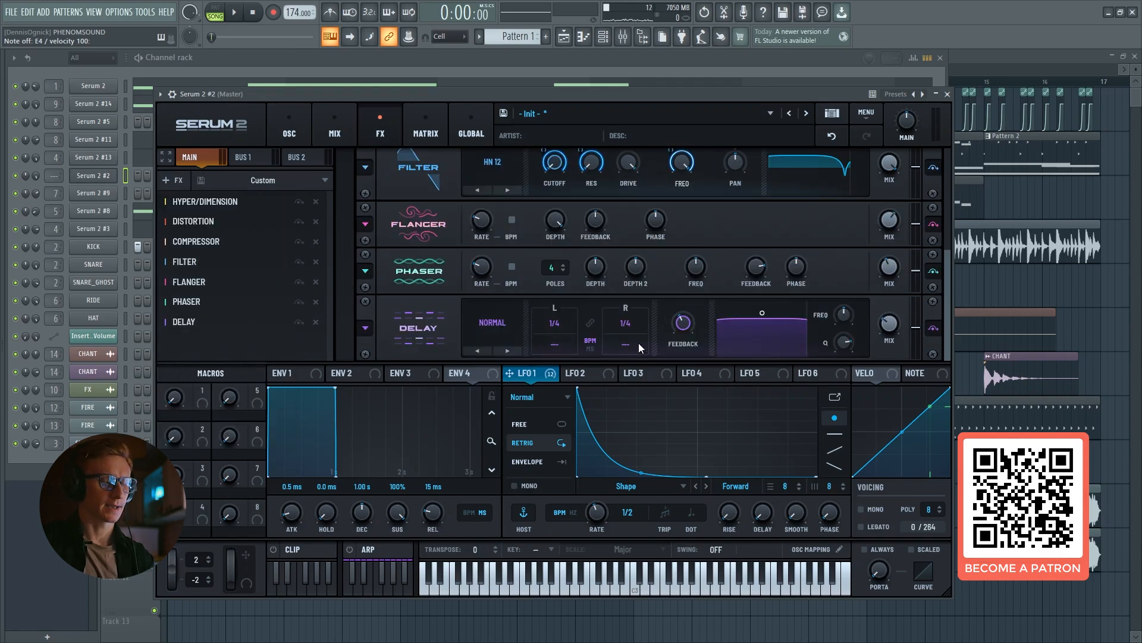
left_click_drag(638, 342, 644, 317)
left_click_drag(655, 269, 661, 255)
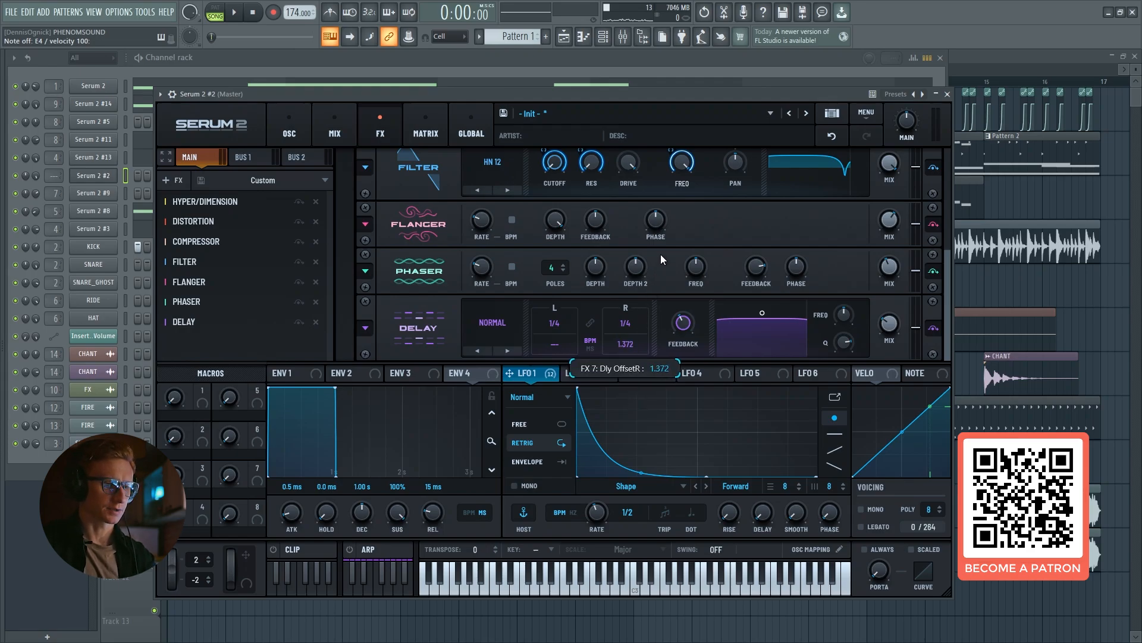
left_click_drag(633, 345, 633, 349)
Set the delay's feedback to about 31% and mix to about 23%, narrow its filter to a peaked band and play test notes
key("v")
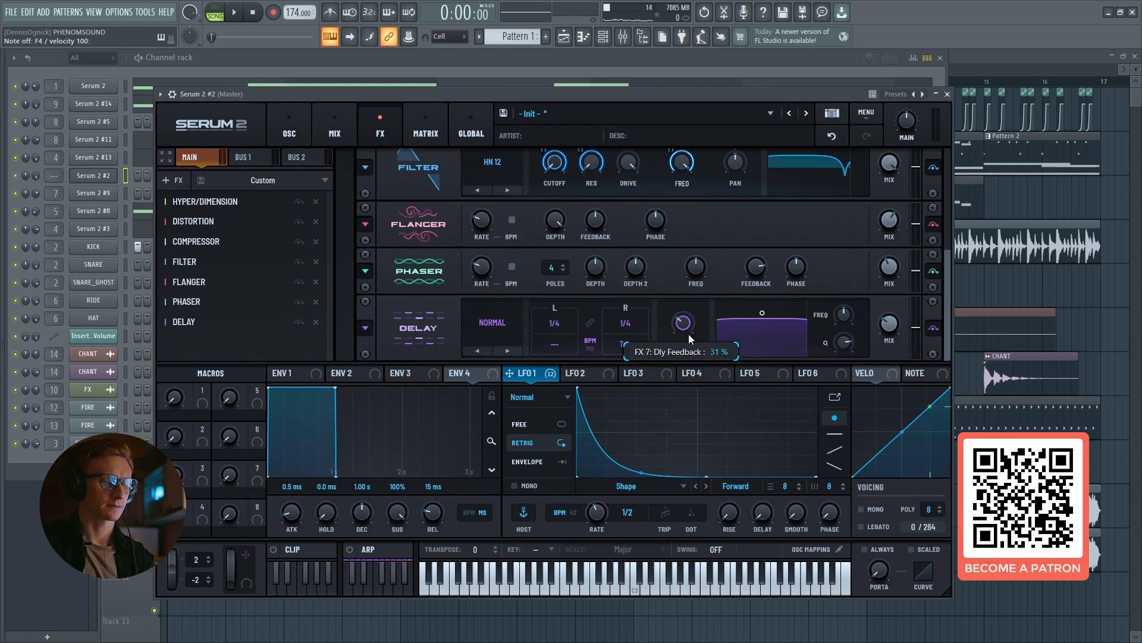
left_click_drag(764, 315, 766, 320)
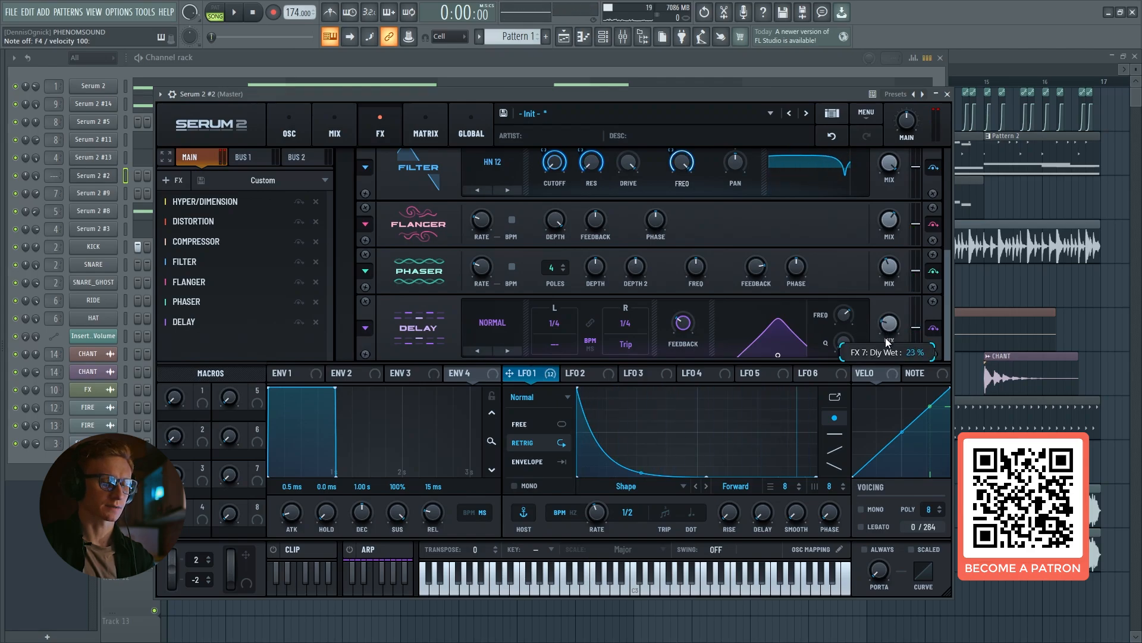
left_click_drag(883, 351, 883, 358)
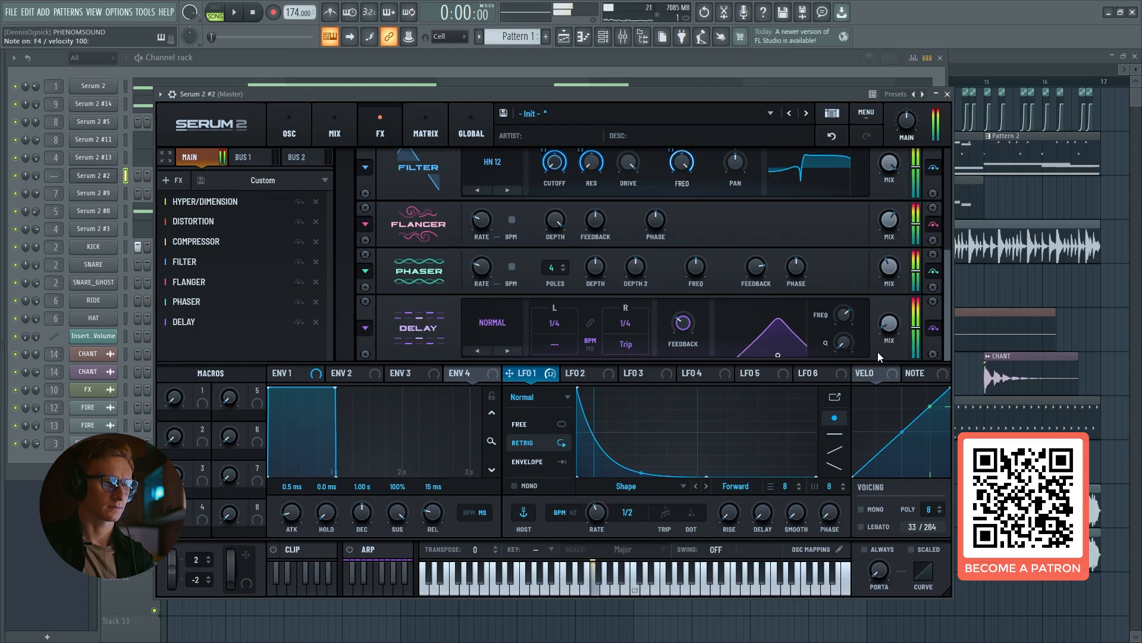
Route the Serum 2 #2 channel to mixer insert 4, play a test note and show the mixer
left_click(103, 178)
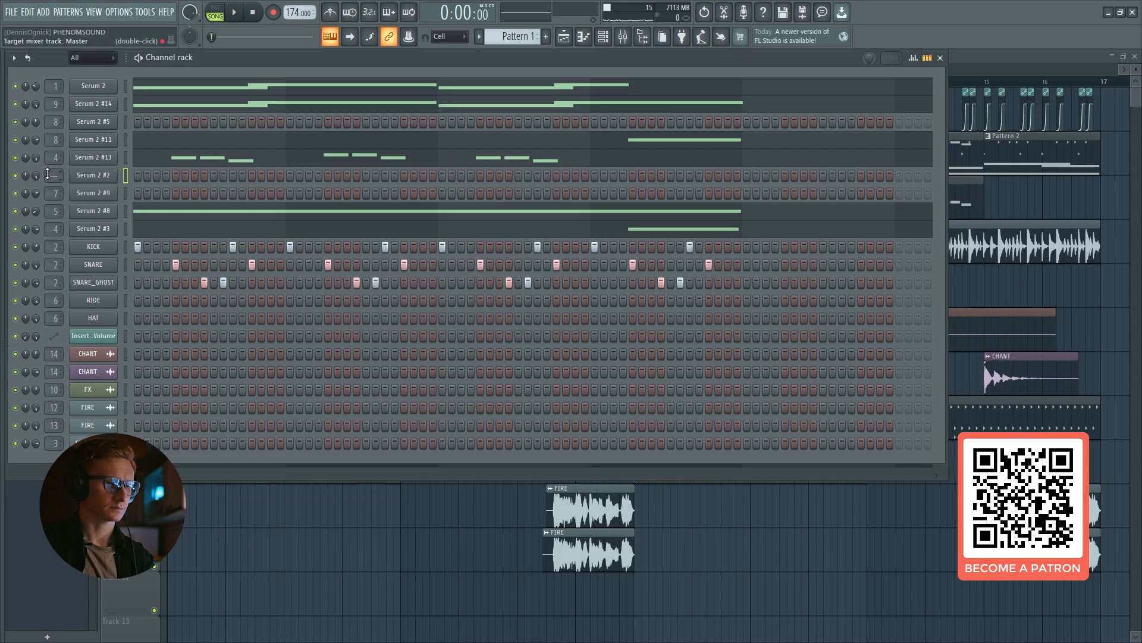
key("v")
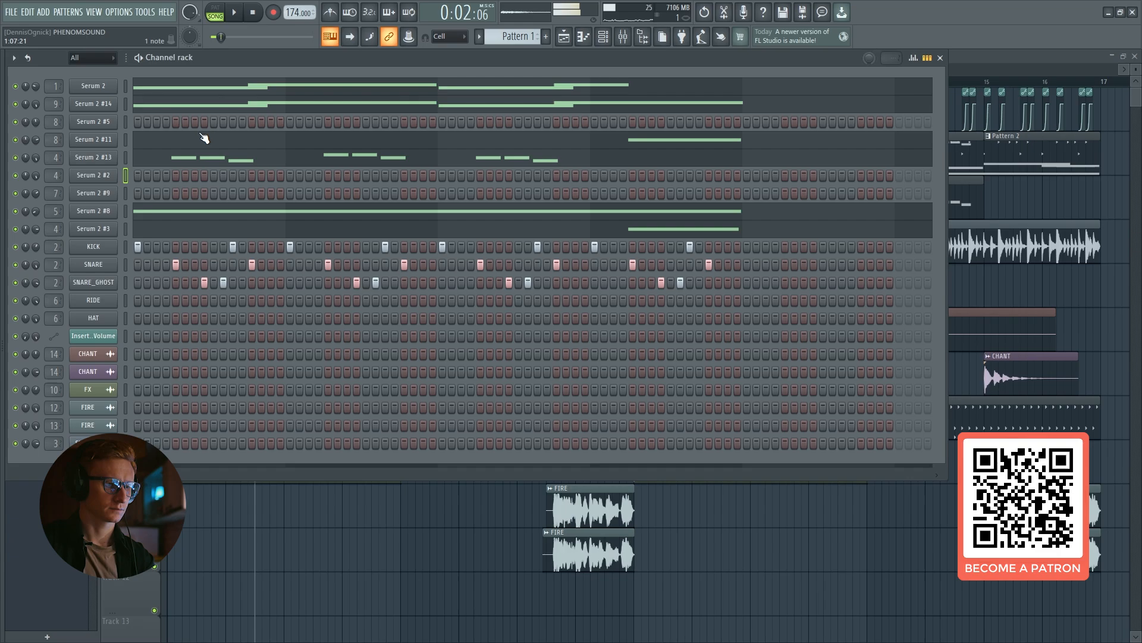
left_click(630, 35)
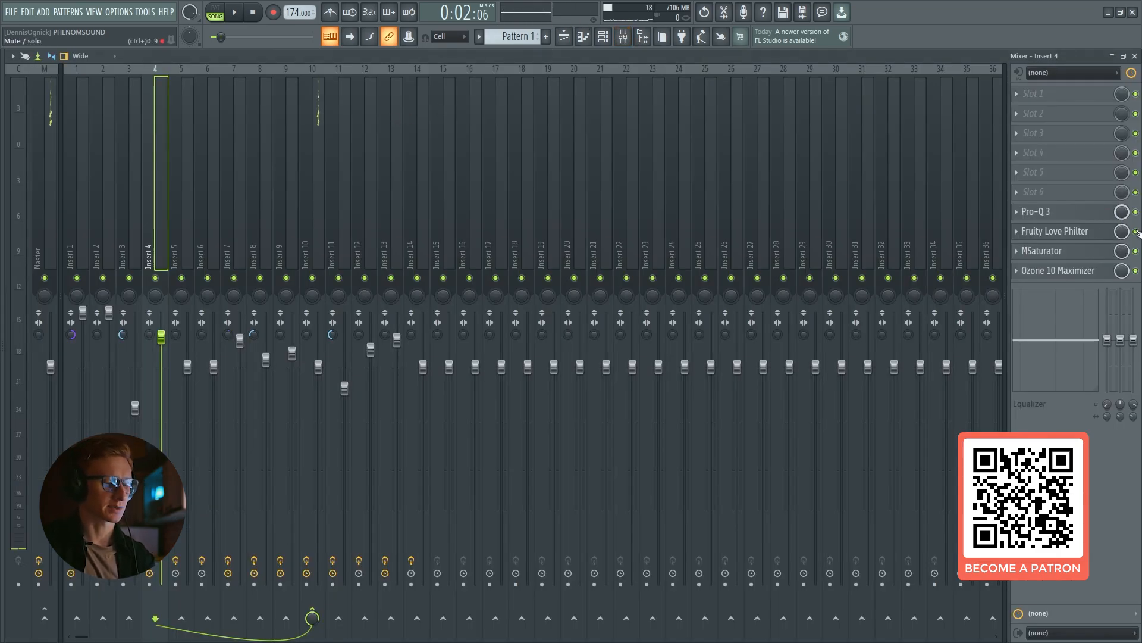
Open Pro-Q 3 on insert 4 and examine its low cut band and slope options while playing a test note
left_click(1087, 214)
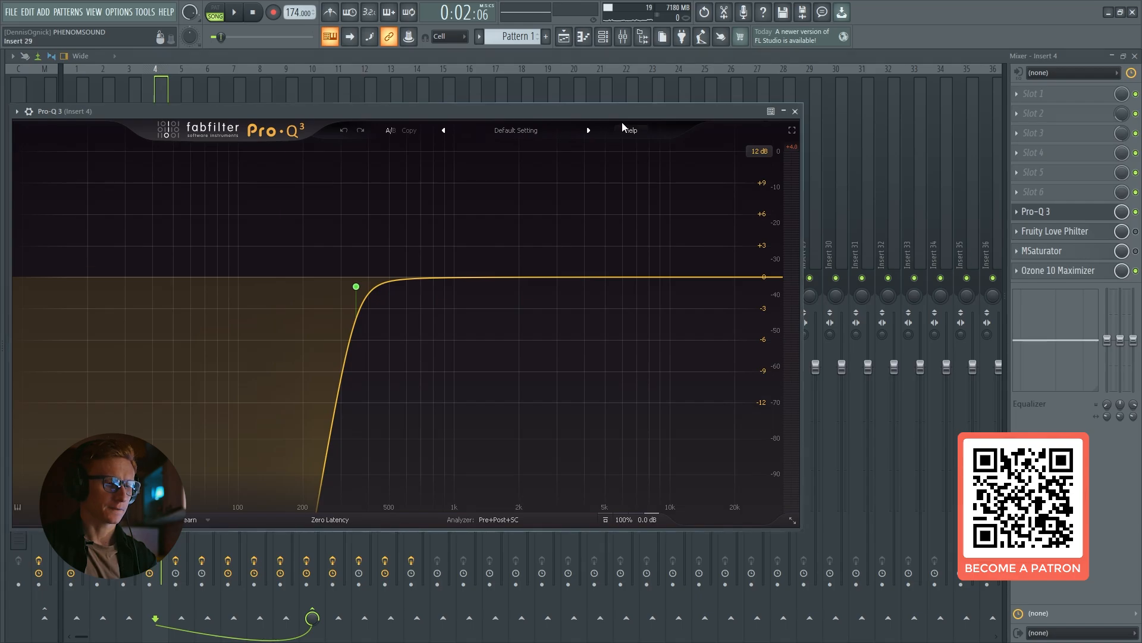
left_click_drag(627, 110, 679, 113)
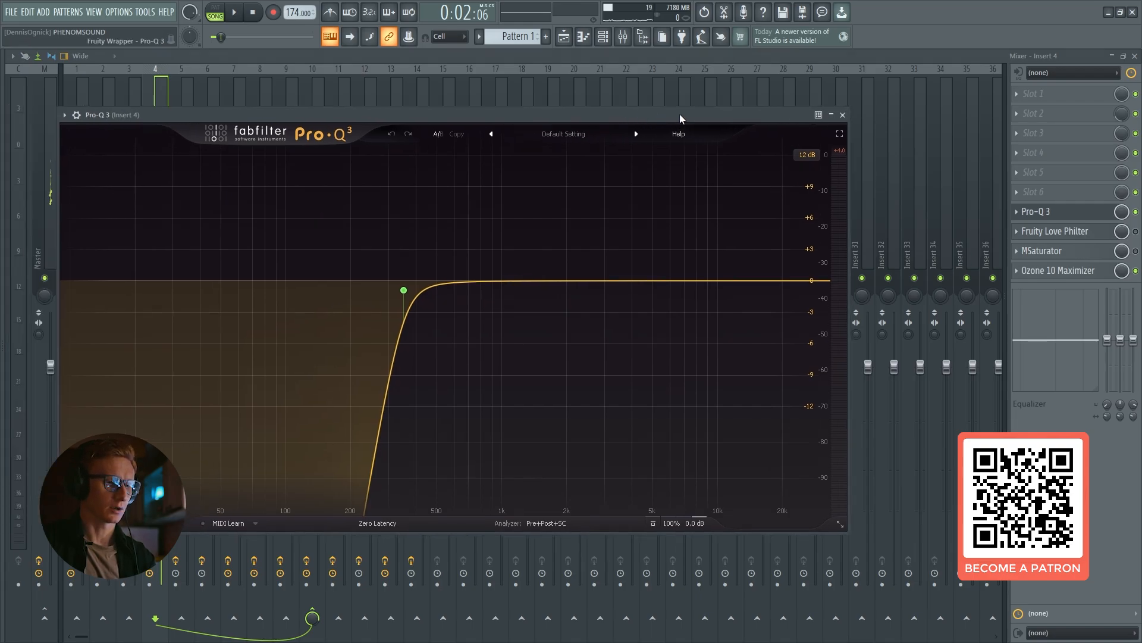
left_click_drag(679, 113, 687, 113)
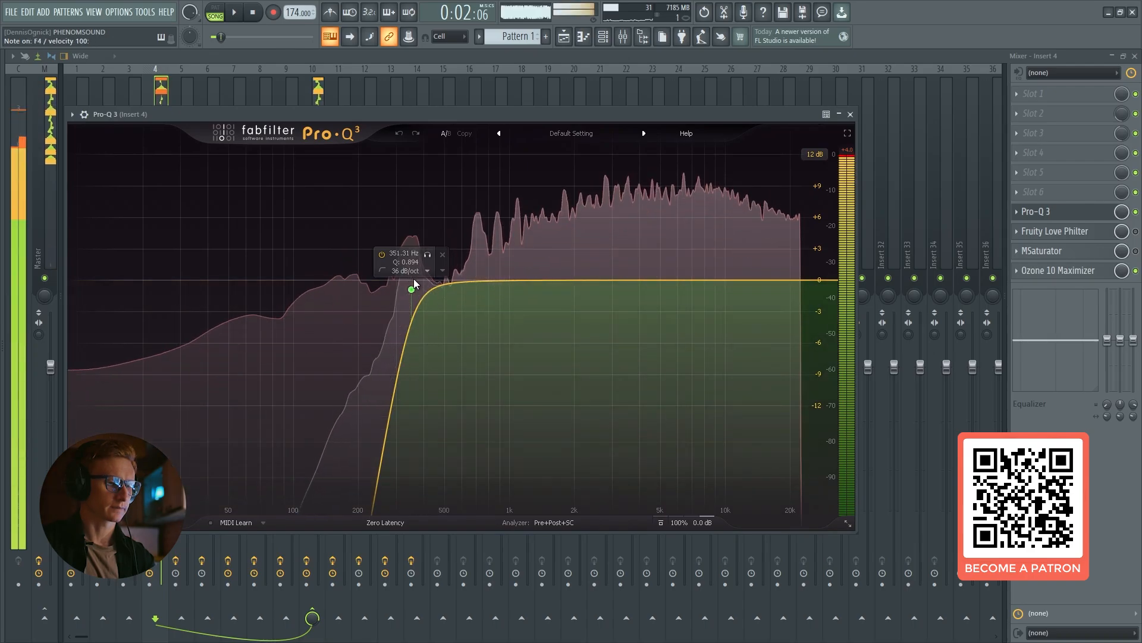
right_click(411, 290)
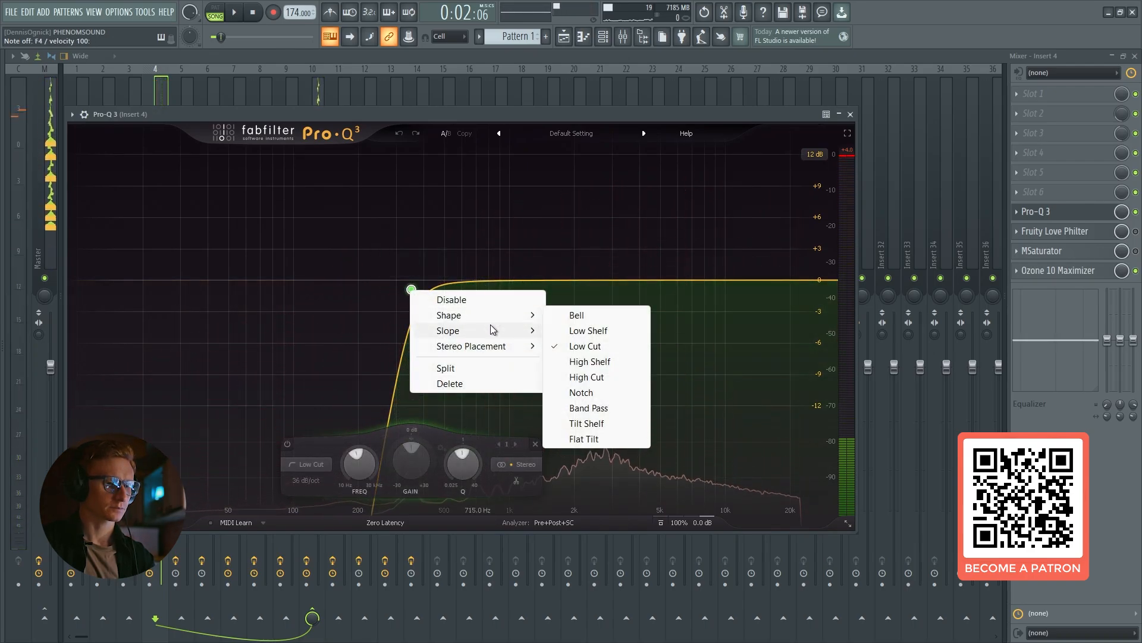
mouse_move(529, 331)
left_click(572, 408)
mouse_move(413, 290)
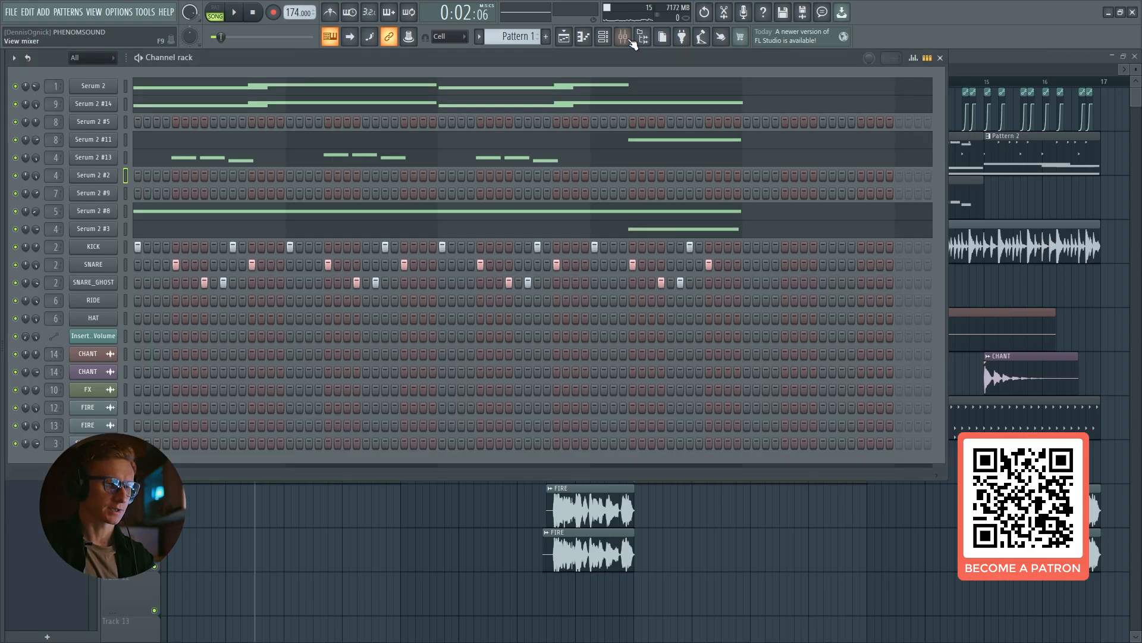
Open Fruity Love Philter on insert 4, play a test note and look through its Phaser presets
left_click(625, 38)
left_click(1112, 233)
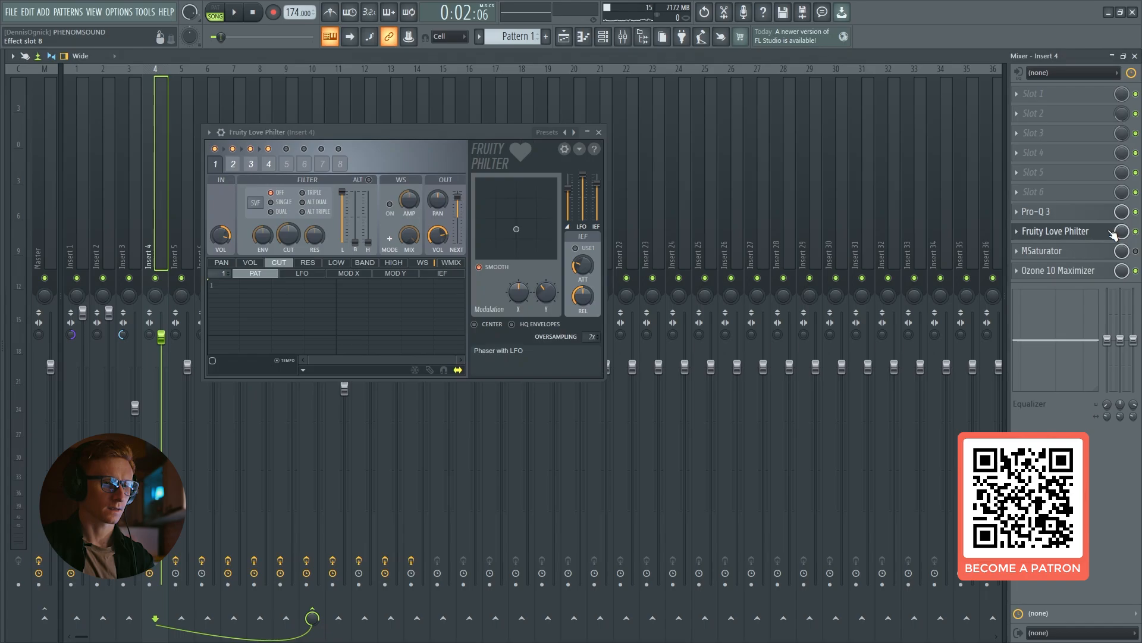
left_click_drag(428, 131, 444, 147)
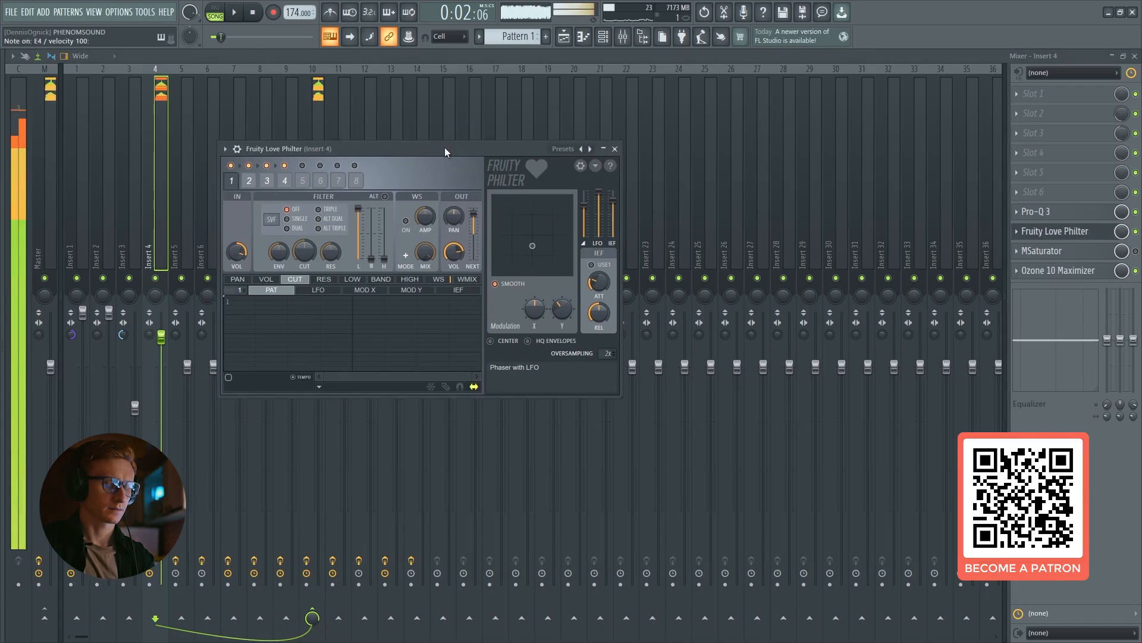
left_click(225, 149)
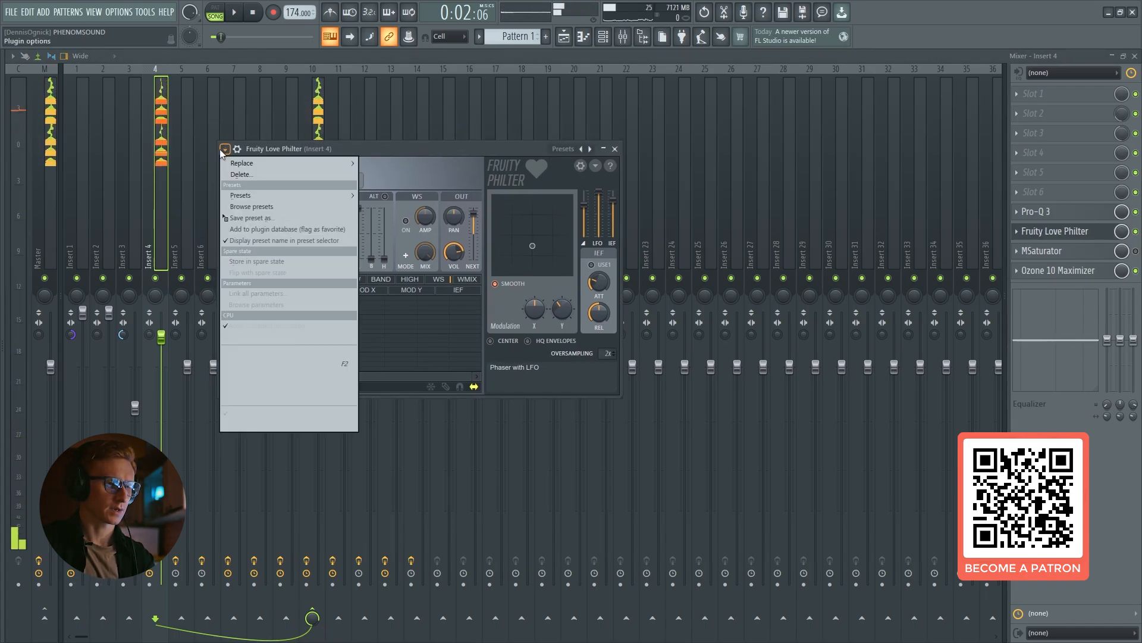
mouse_move(238, 200)
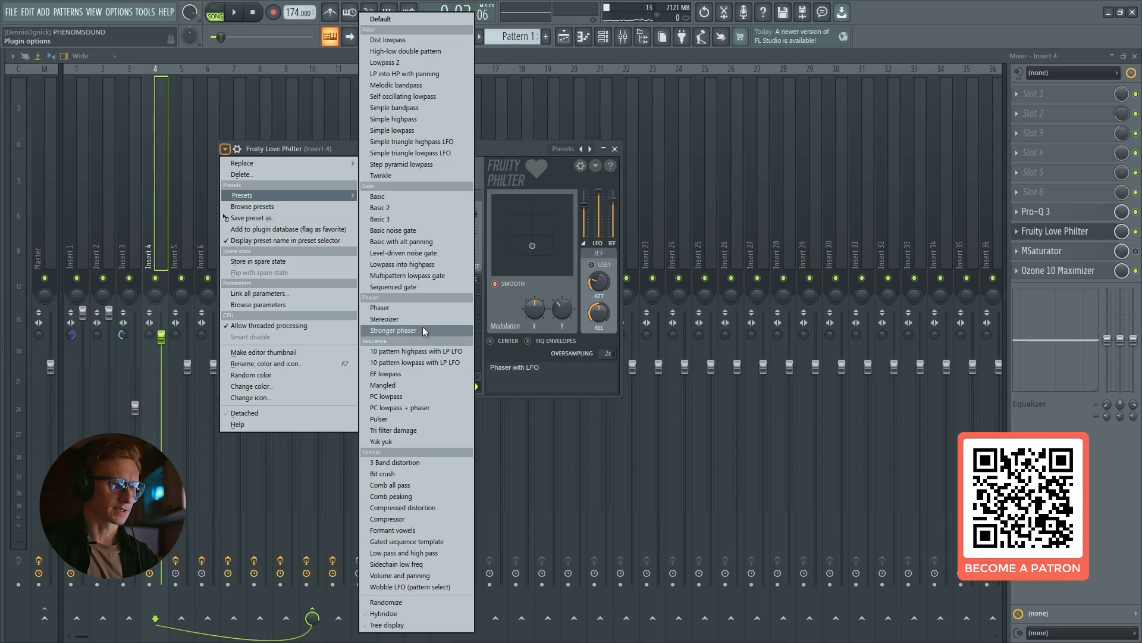
left_click(616, 150)
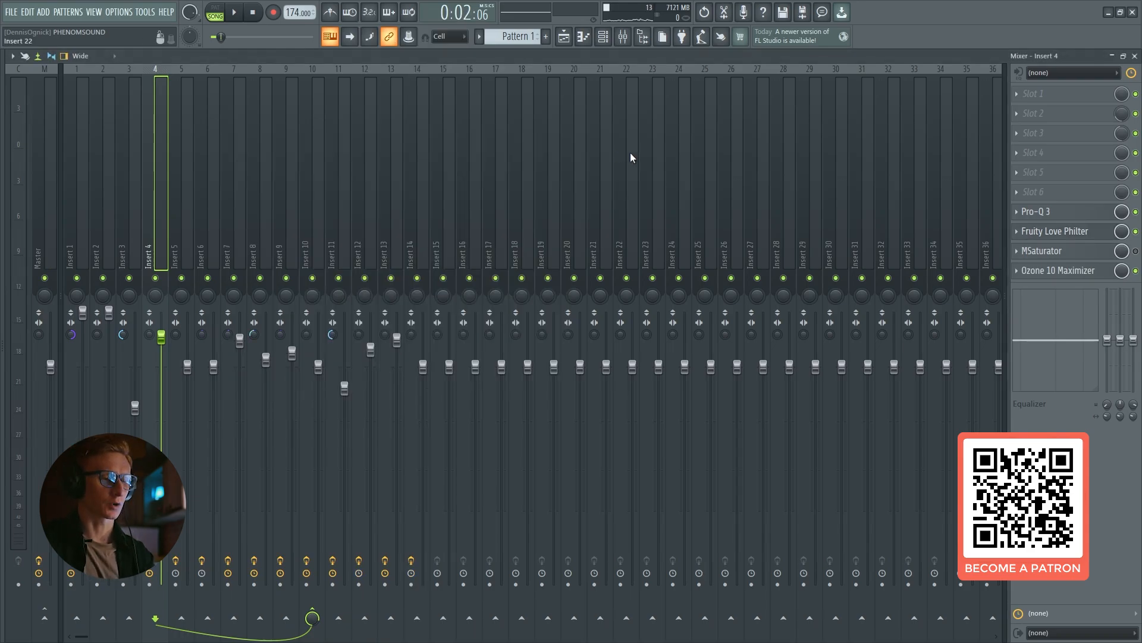
Compare the sound with Fruity Love Philter bypassed and enabled by playing test notes, leaving it enabled
left_click(1135, 231)
key("v")
key("v")
left_click(1135, 232)
key("v")
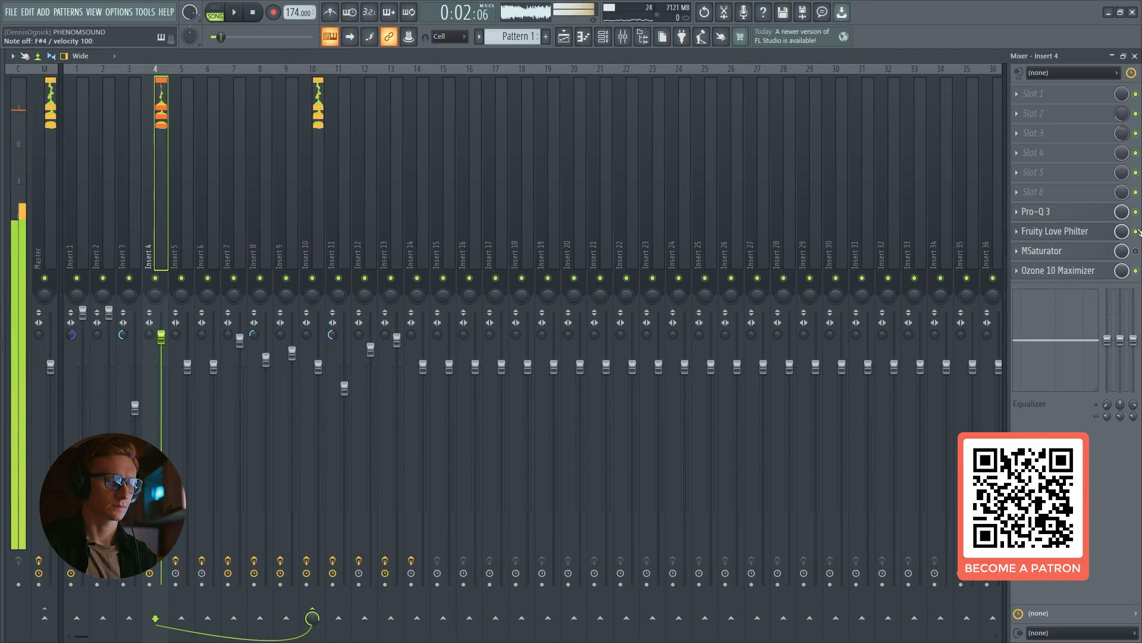
key("c")
key("v")
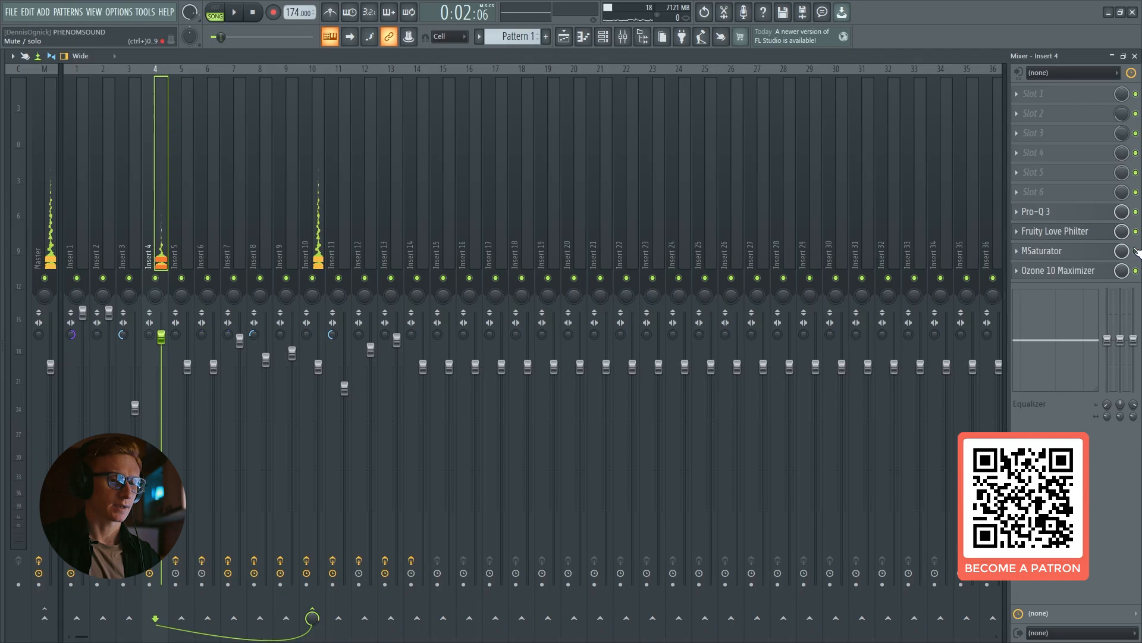
Review MSaturator and Ozone 10 Maximizer on insert 4 while playing test notes
left_click(1047, 251)
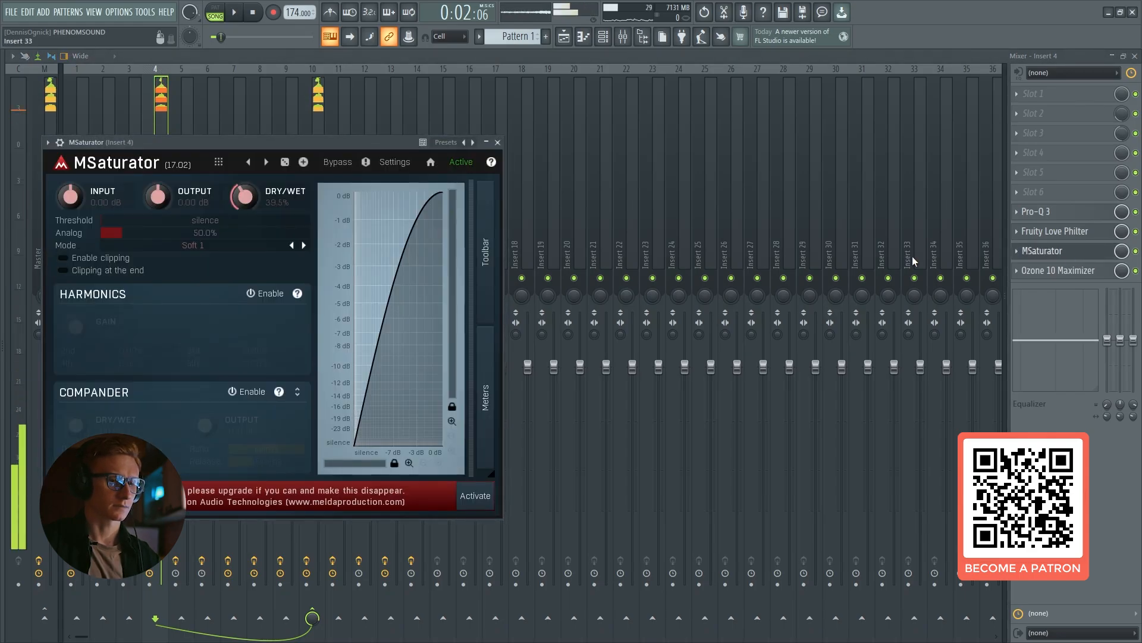
left_click_drag(314, 140, 530, 136)
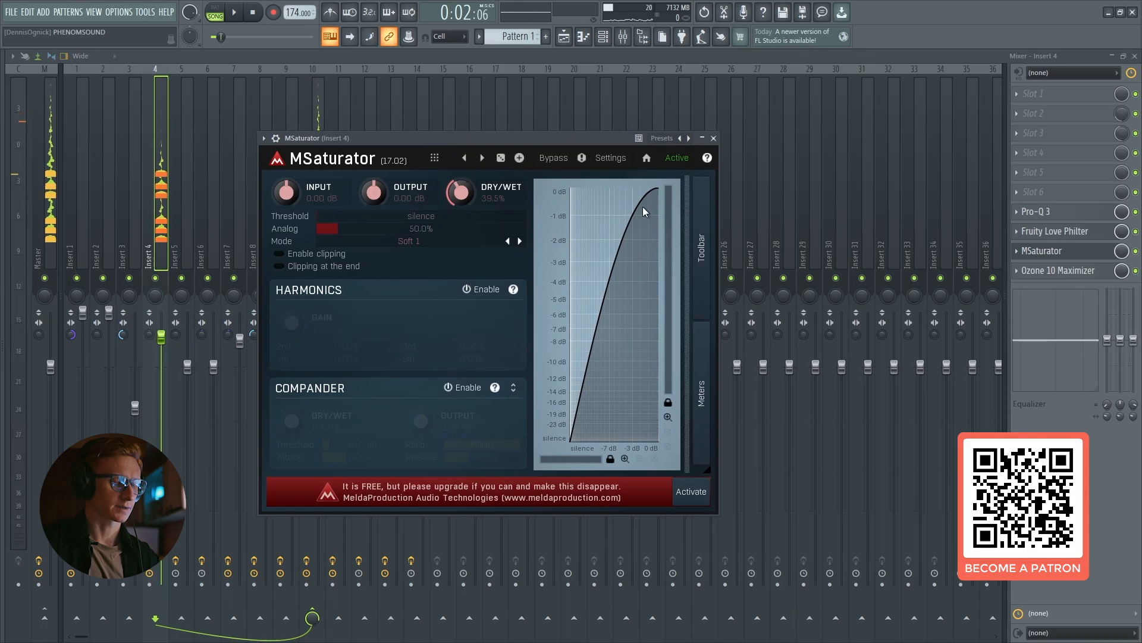
left_click(1047, 250)
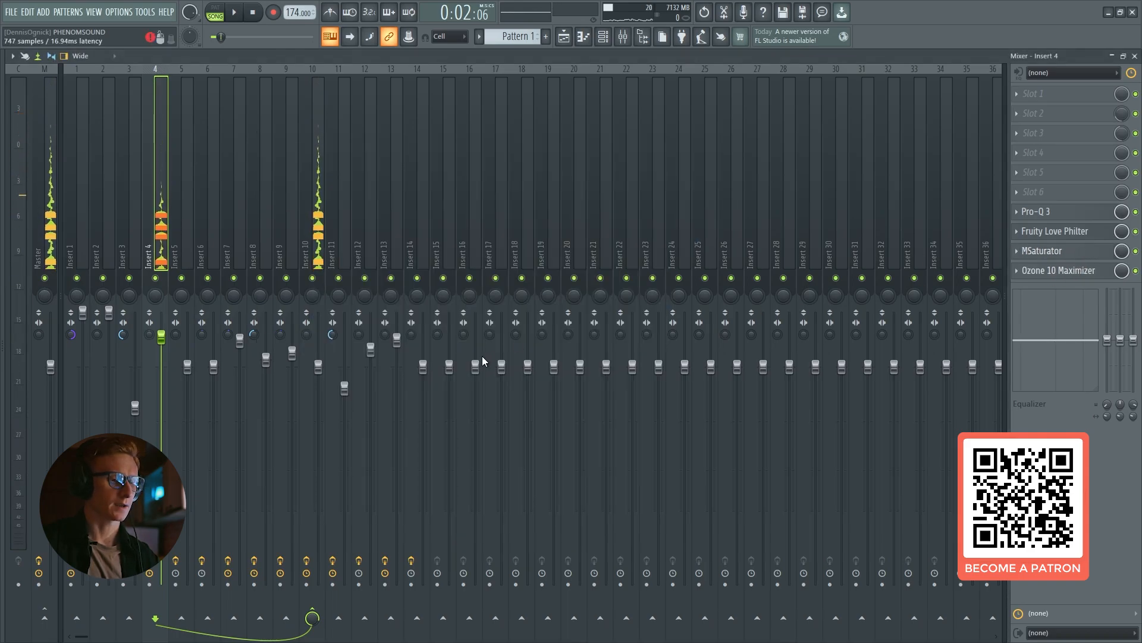
left_click(1047, 271)
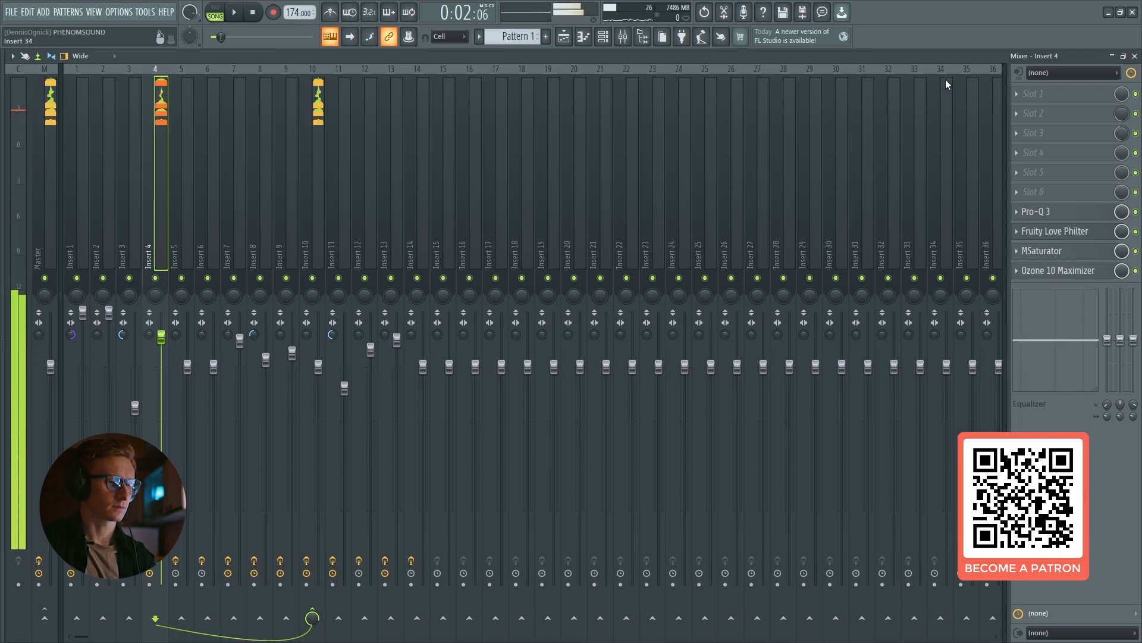
Close the mixer and channel rack and play the playlist arrangement from the start
left_click(1134, 57)
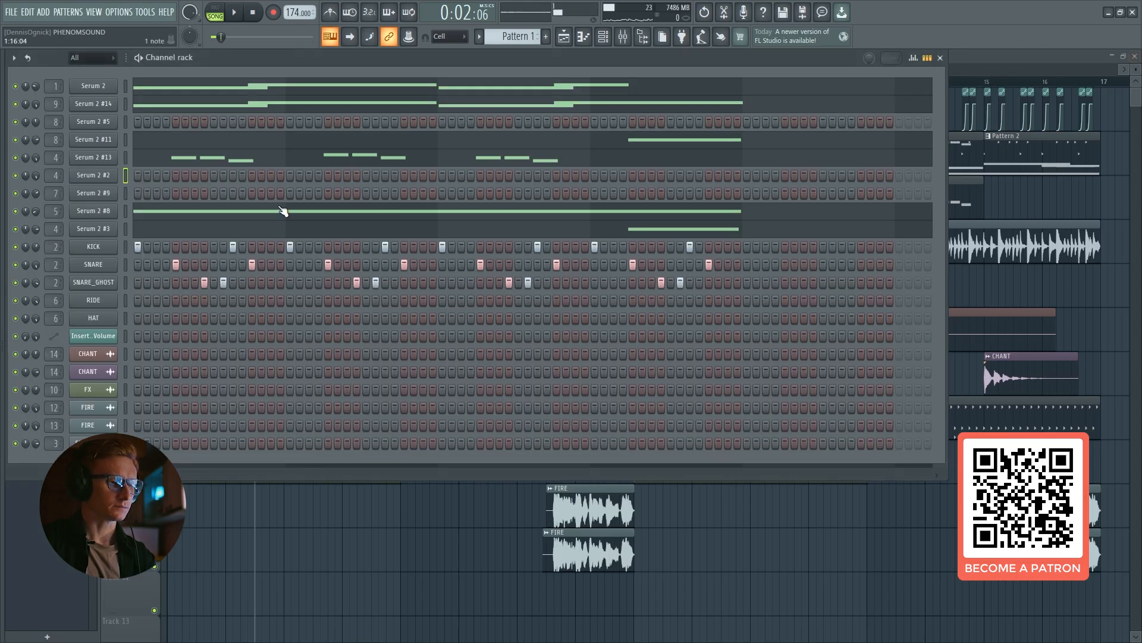
key("F6")
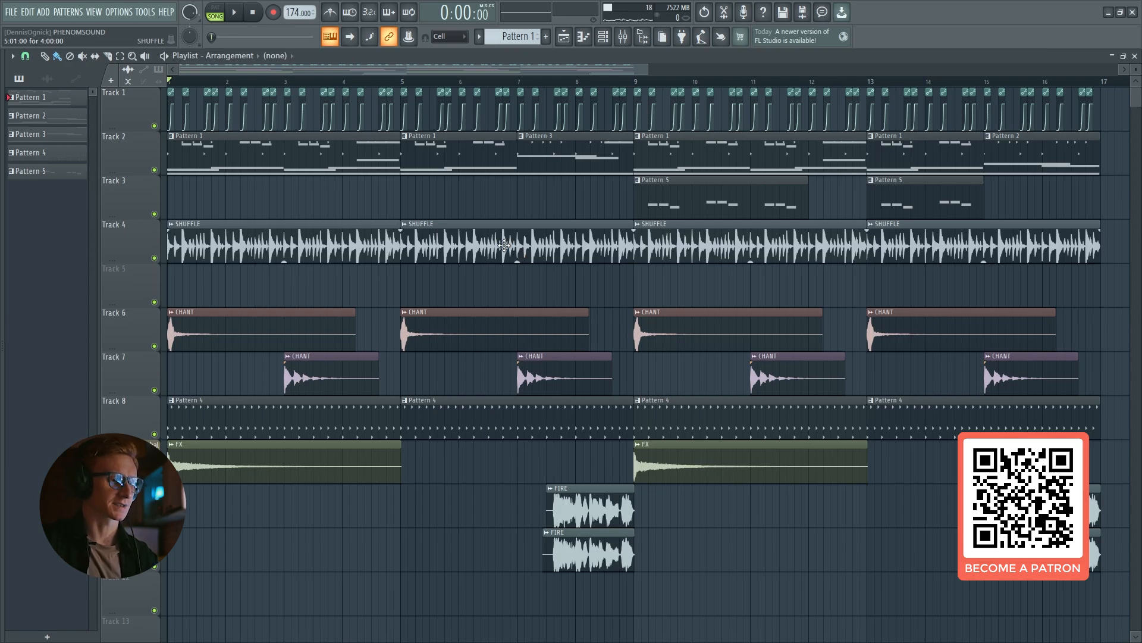
key("space")
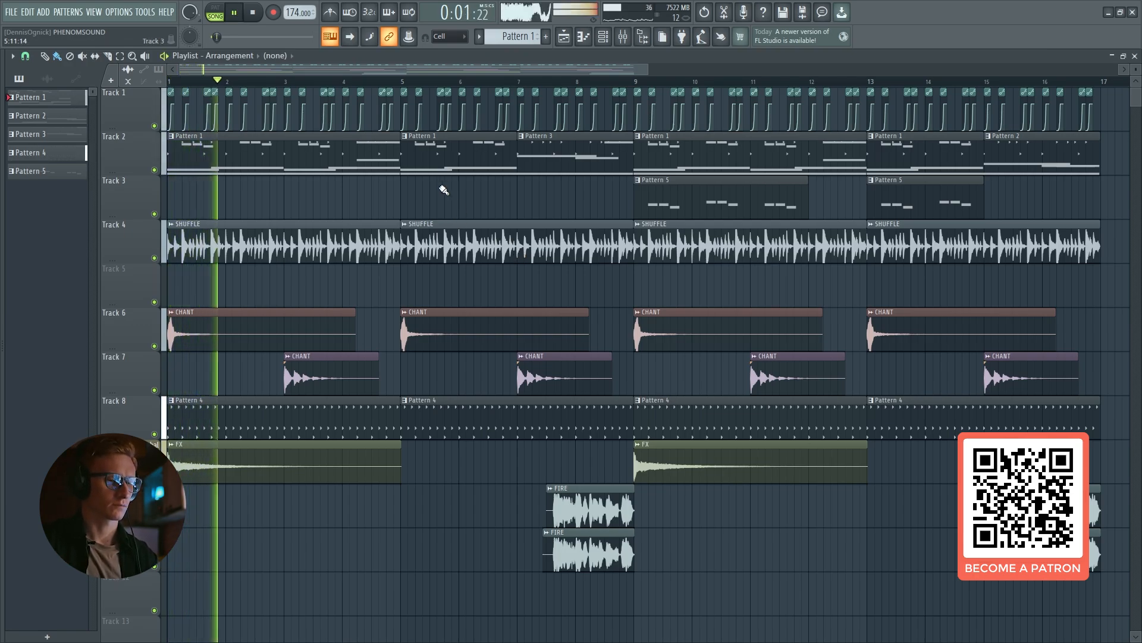